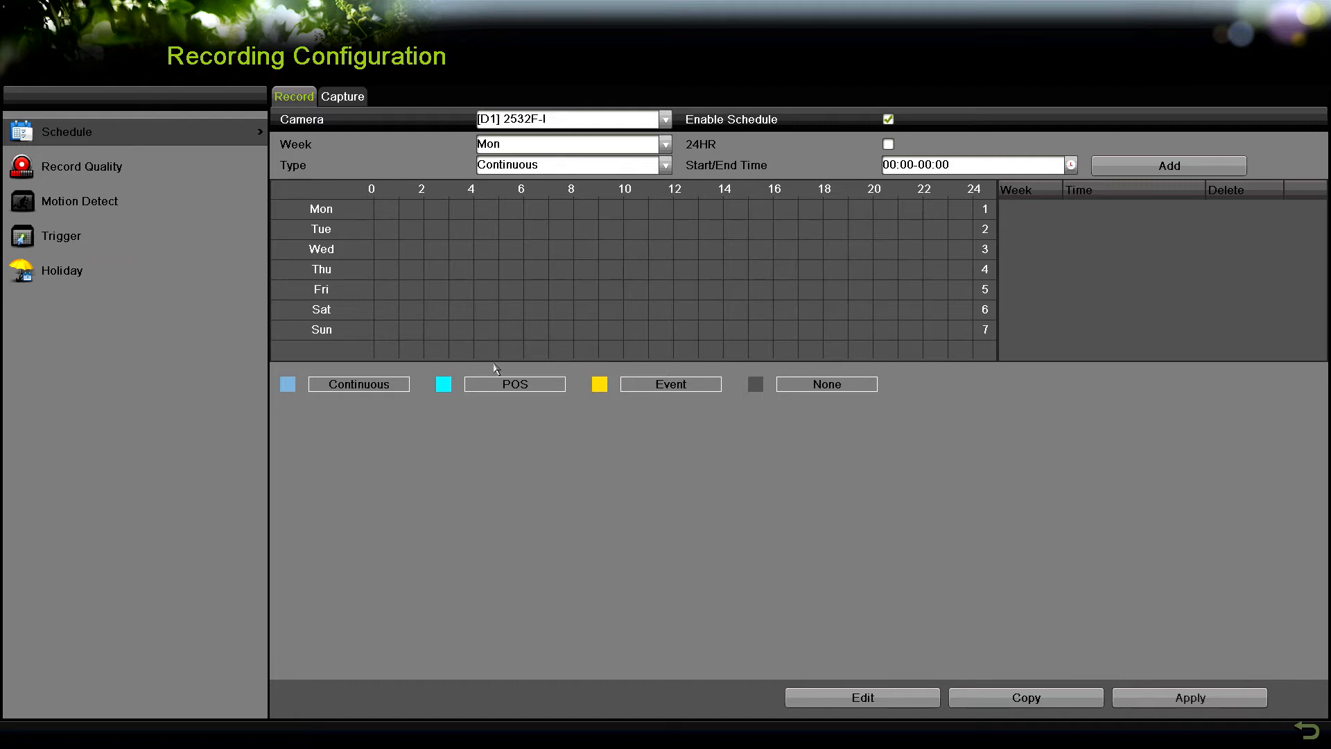
Return to the live view and open Recording Configuration from the main menu
{"action": "right_click", "coordinate": [419, 101]}
{"action": "right_click", "coordinate": [414, 101]}
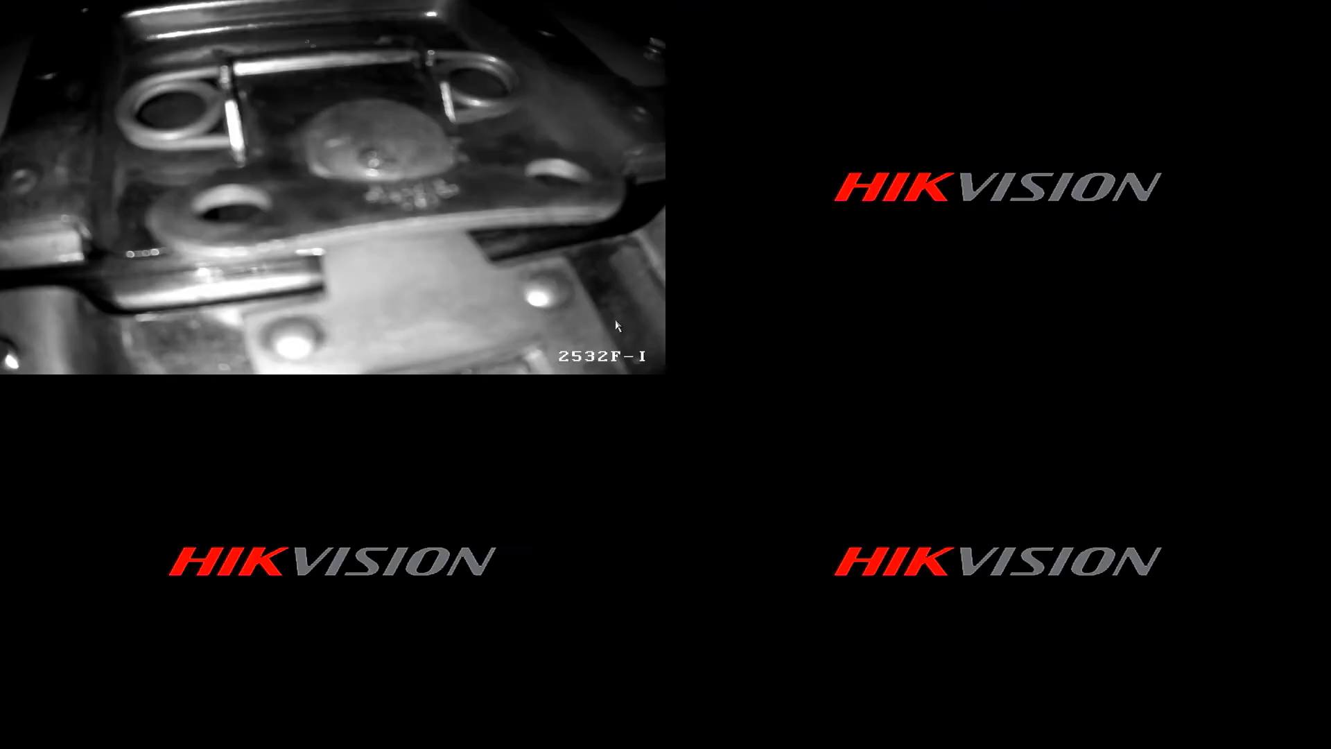
{"action": "right_click", "coordinate": [380, 264]}
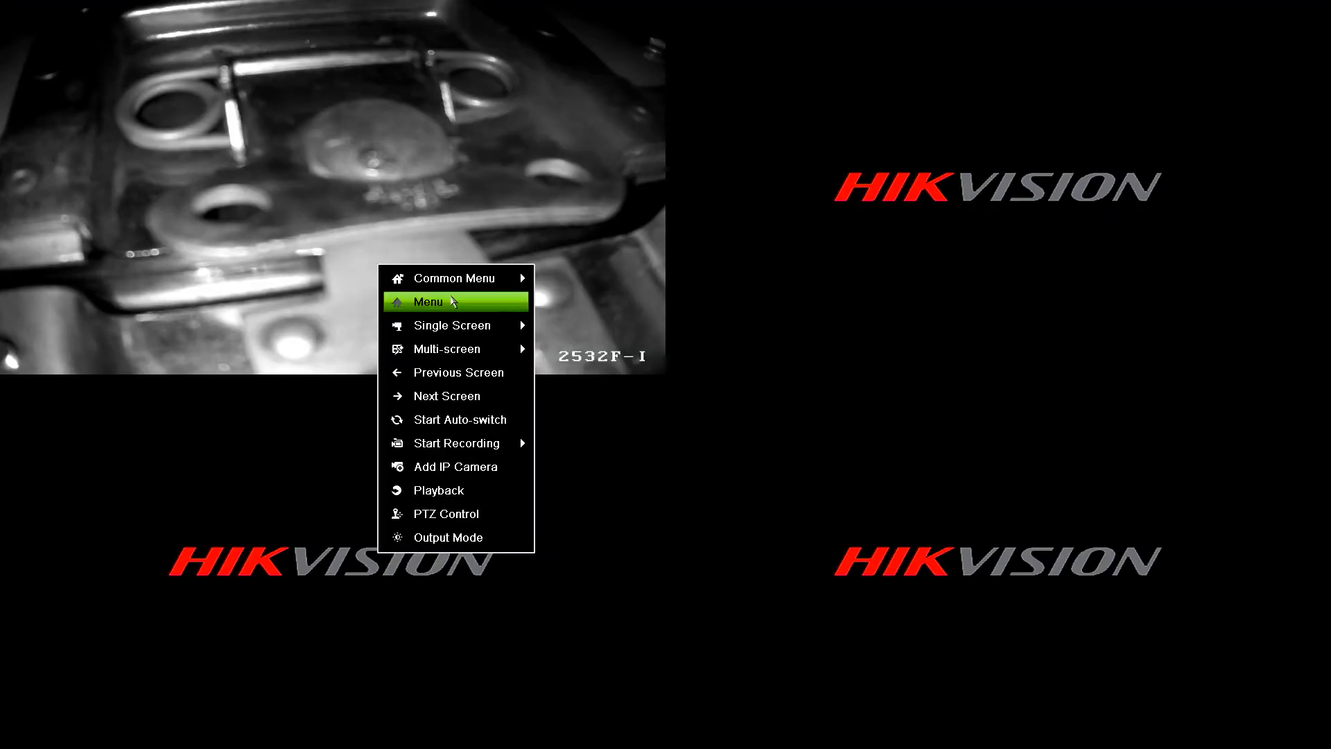
{"action": "left_click", "coordinate": [451, 302]}
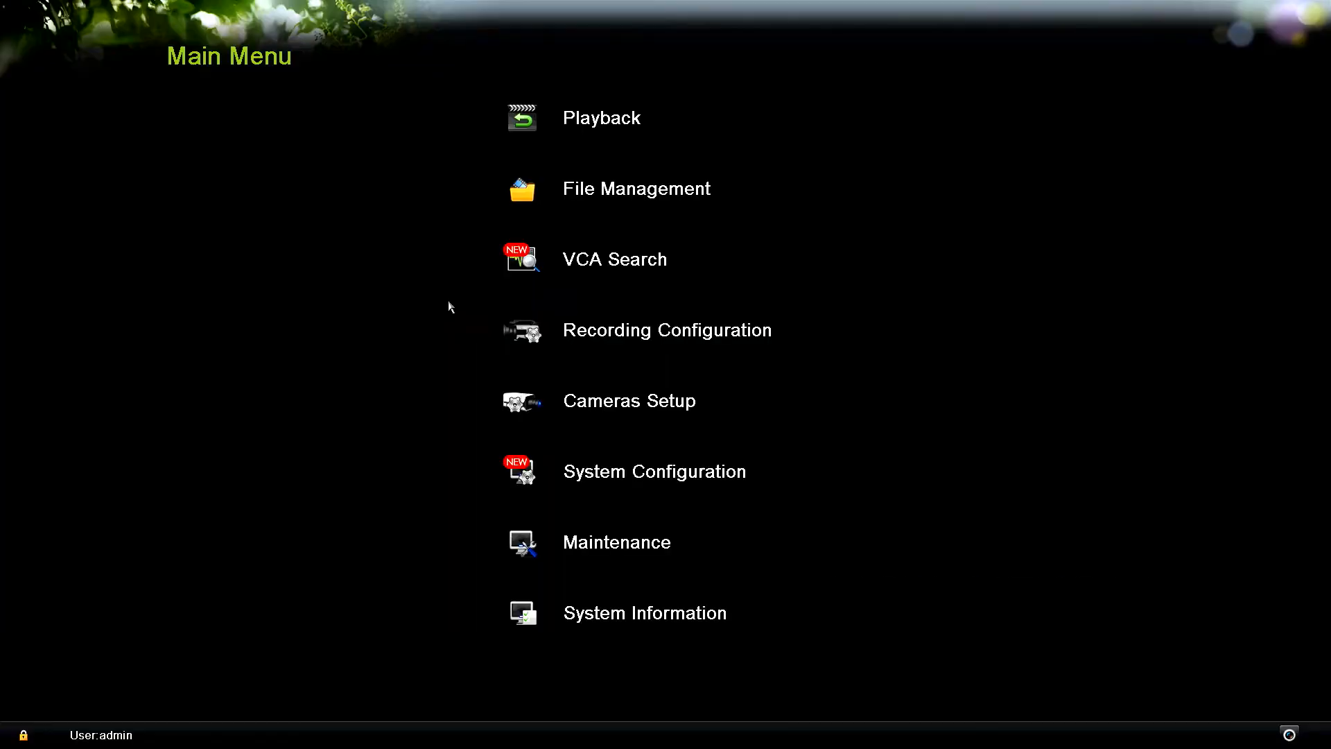
{"action": "left_click", "coordinate": [638, 330]}
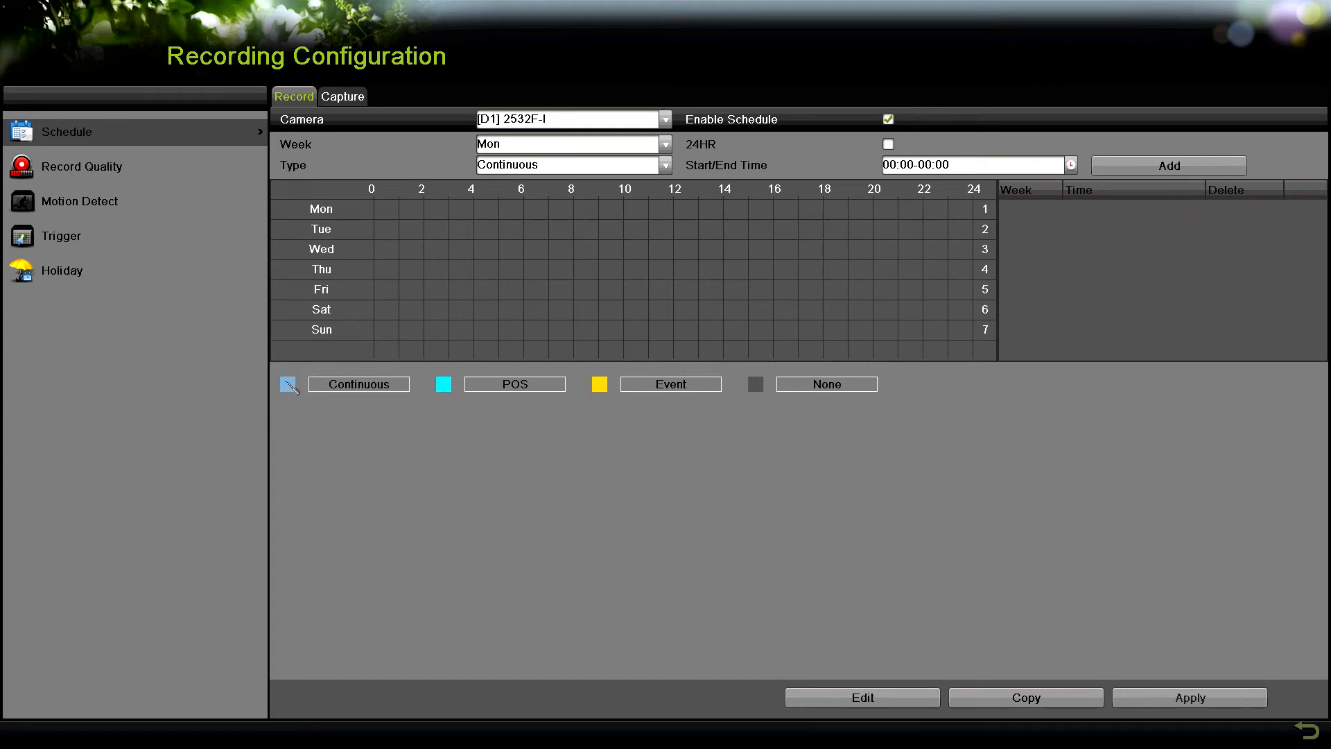
Schedule continuous recording from 00:00 to 24:00 on all seven days for camera D1, apply it, and check the copy-to-camera options
{"action": "left_click", "coordinate": [288, 385]}
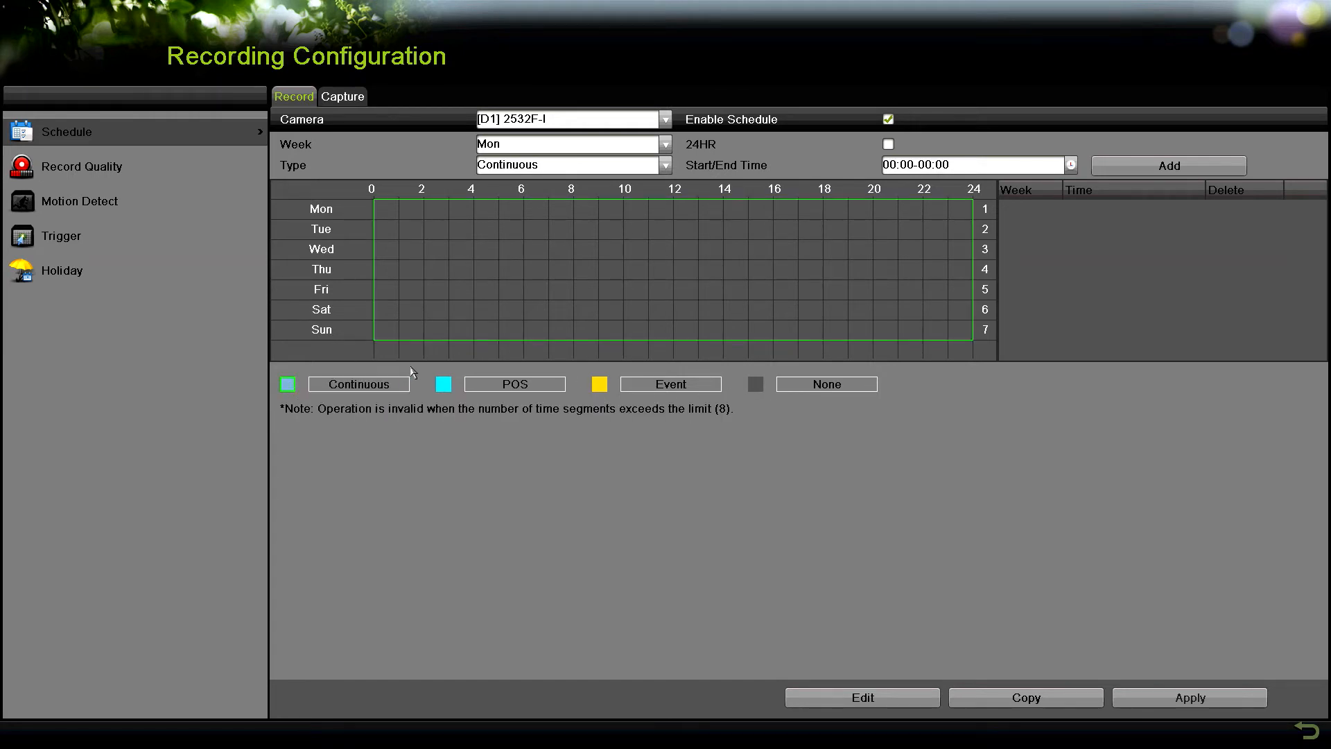
{"action": "left_click_drag", "start_coordinate": [389, 204], "coordinate": [971, 335]}
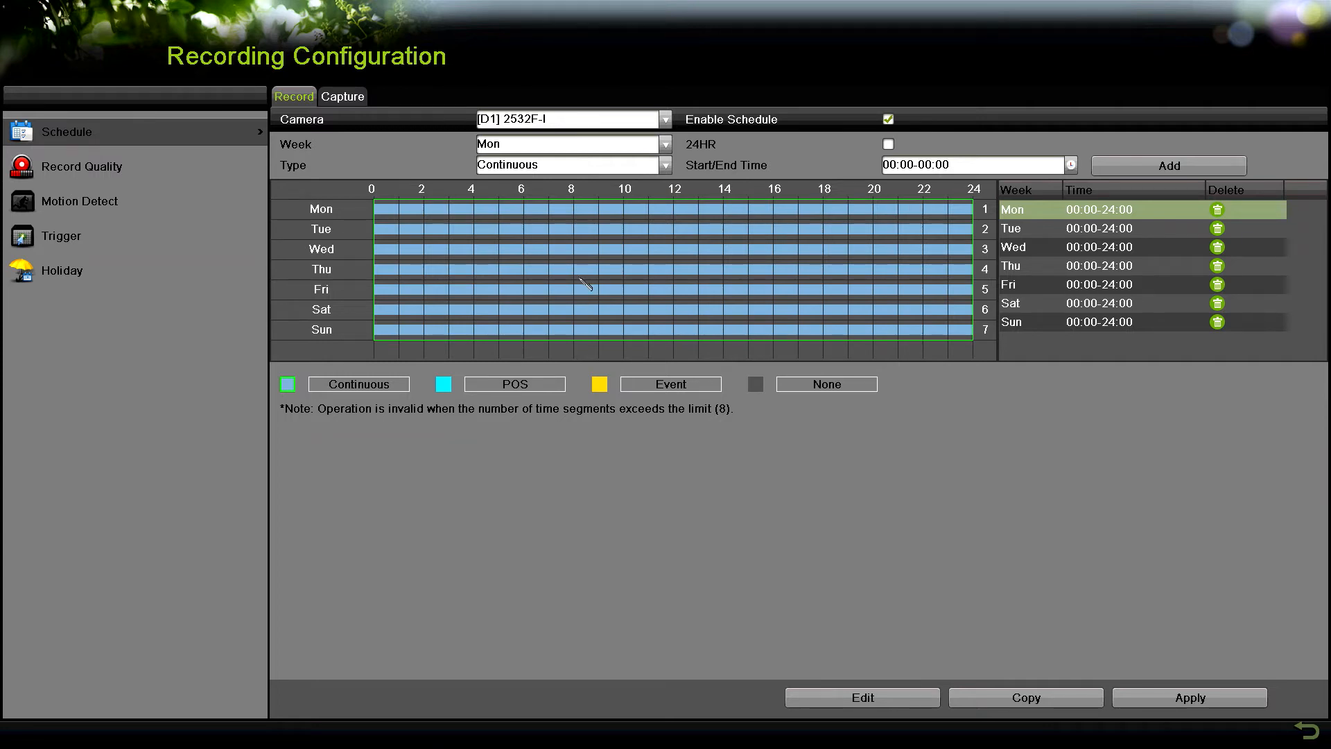
{"action": "left_click", "coordinate": [1173, 698]}
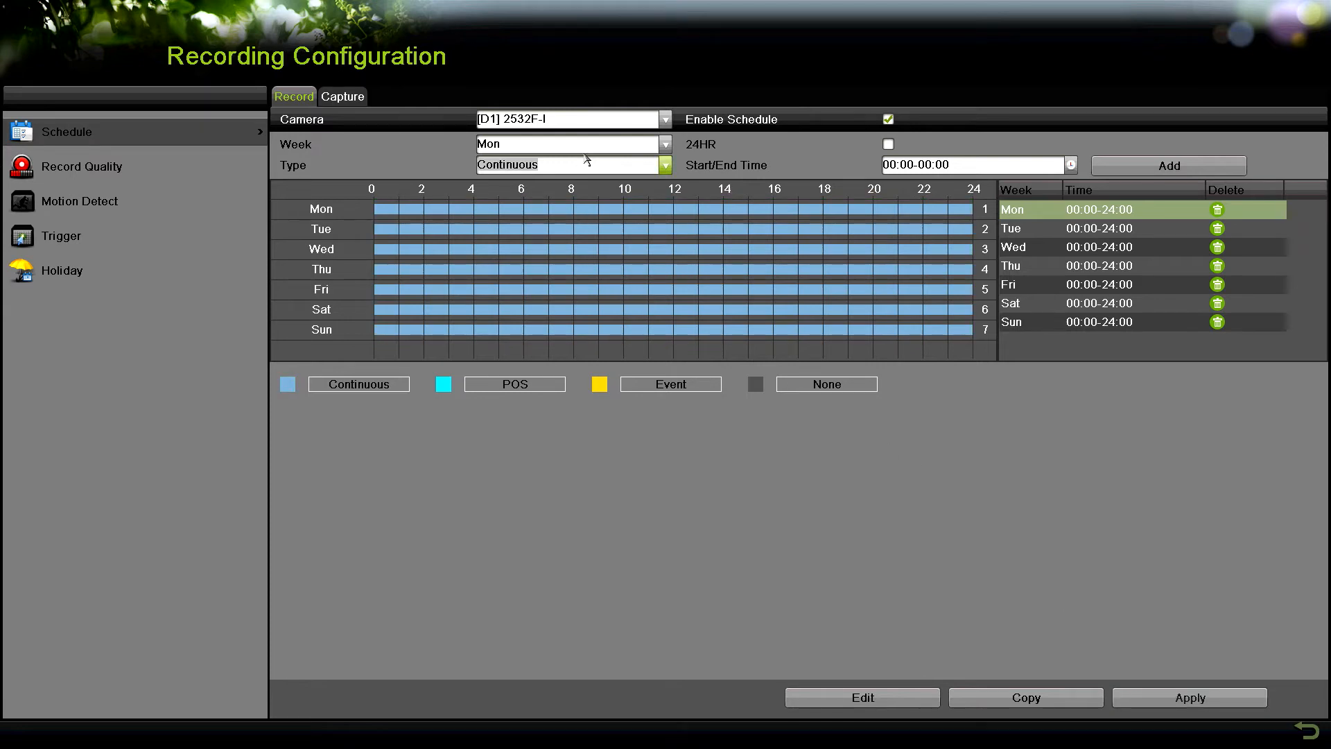
{"action": "left_click", "coordinate": [1028, 697]}
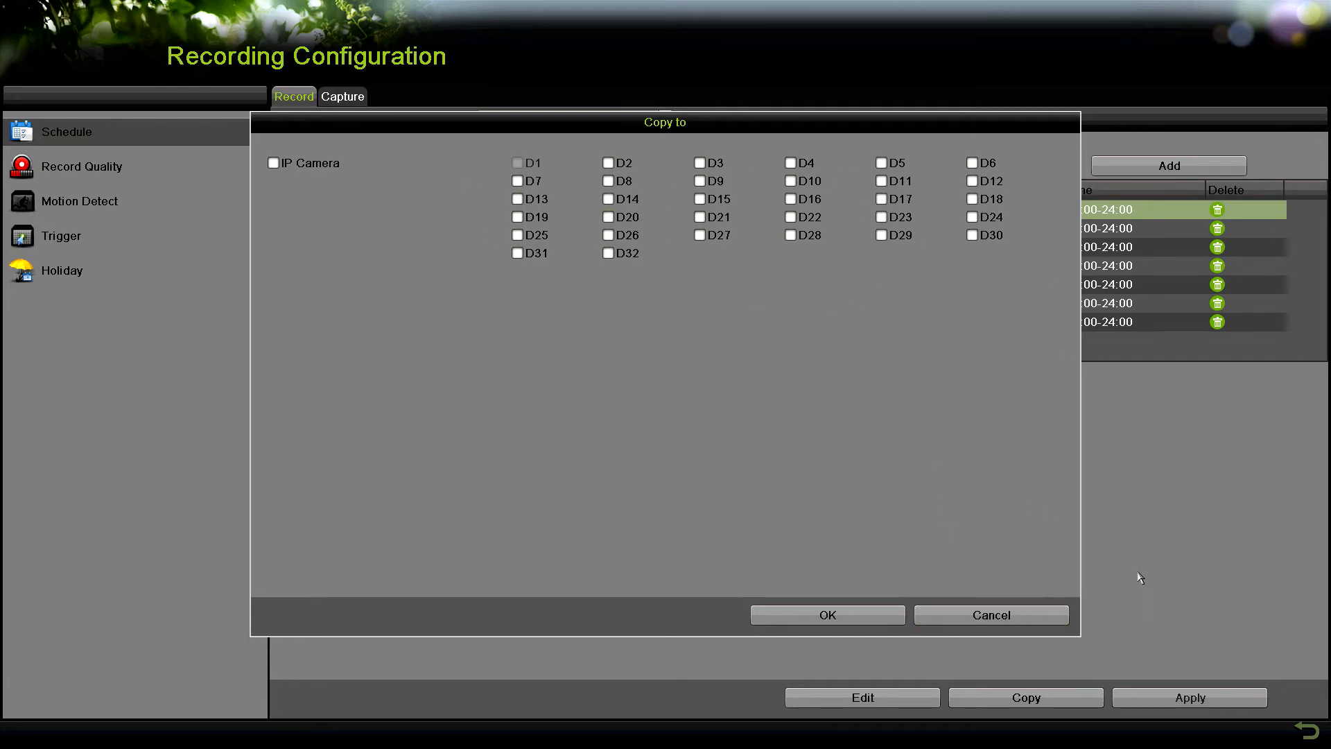
{"action": "right_click", "coordinate": [1103, 463]}
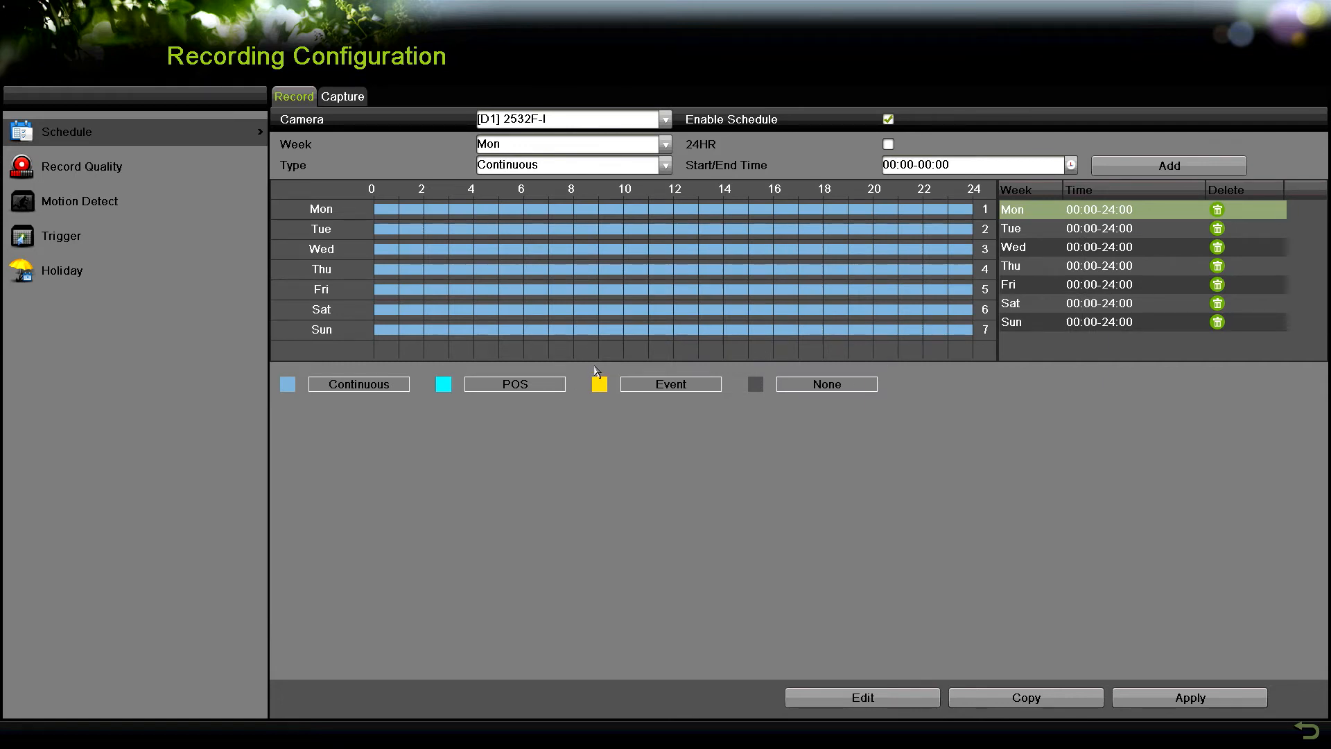
Schedule Event recording from 02:00 to 05:00 and POS recording from 05:00 to 10:00 on all seven days
{"action": "left_click", "coordinate": [600, 388]}
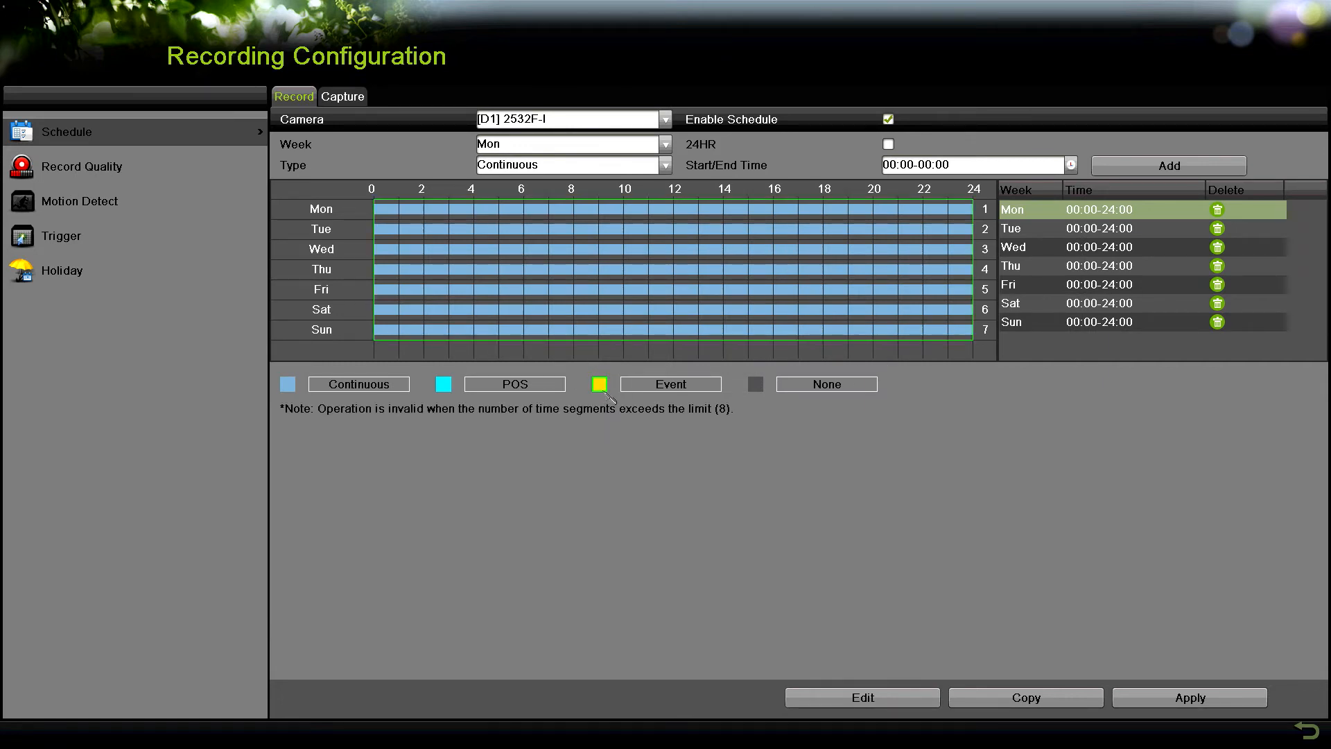
{"action": "left_click_drag", "start_coordinate": [428, 206], "coordinate": [504, 339]}
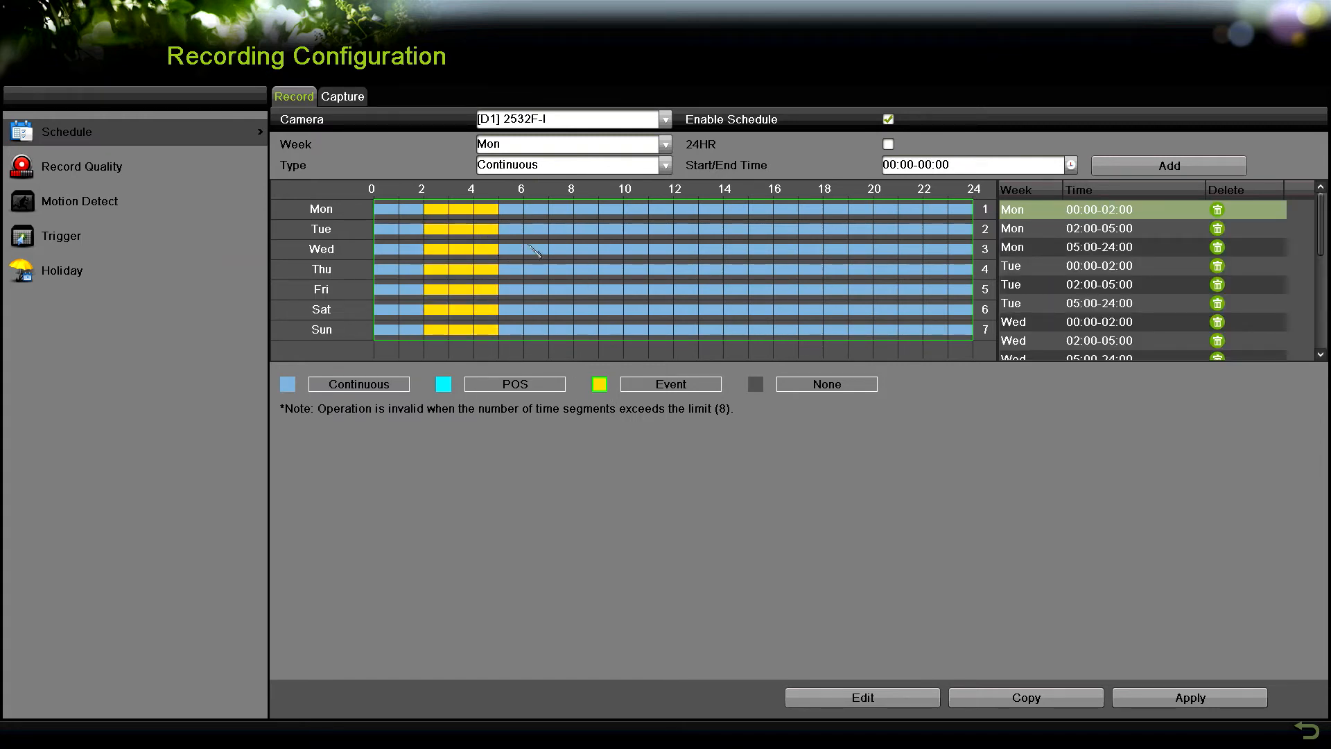
{"action": "left_click", "coordinate": [501, 382]}
{"action": "left_click_drag", "start_coordinate": [514, 203], "coordinate": [621, 332]}
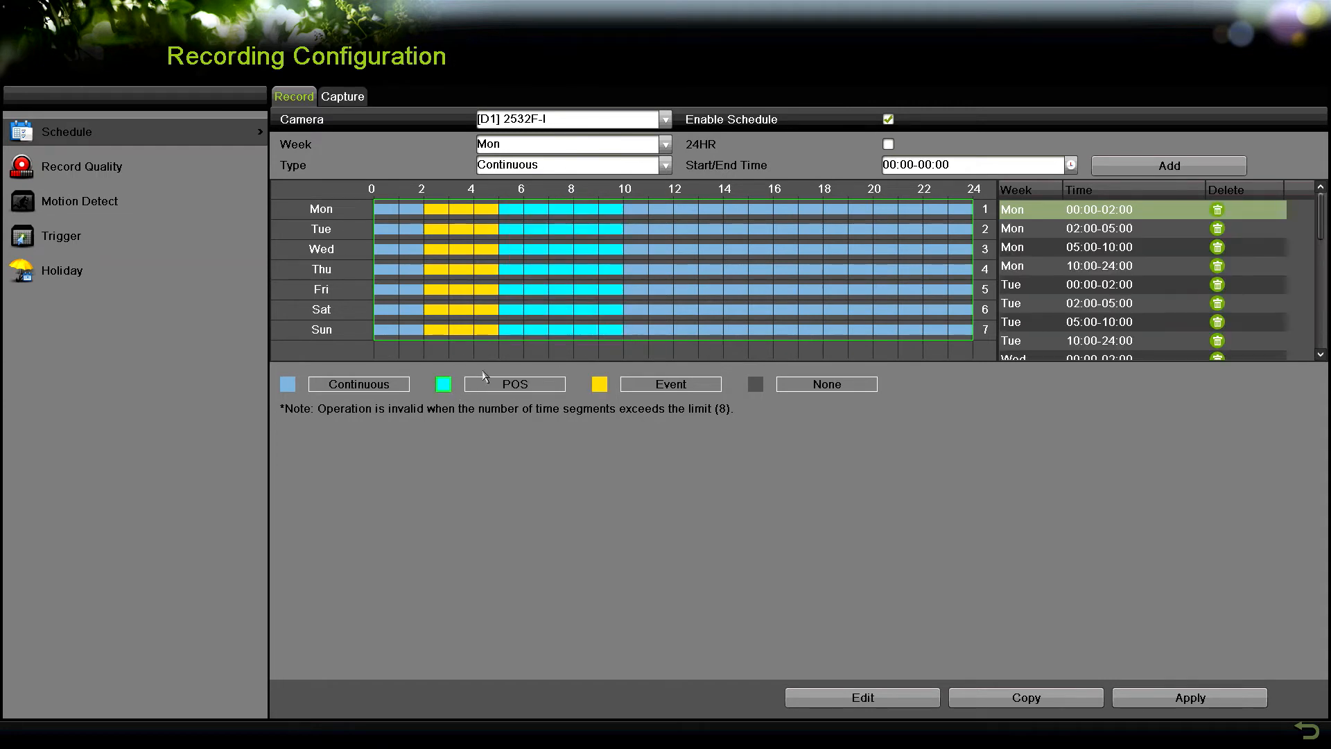
Clear the recording schedule between 10:00 and 15:00 on all seven days using the None type
{"action": "left_click", "coordinate": [288, 387]}
{"action": "left_click", "coordinate": [760, 386]}
{"action": "left_click_drag", "start_coordinate": [631, 212], "coordinate": [737, 339]}
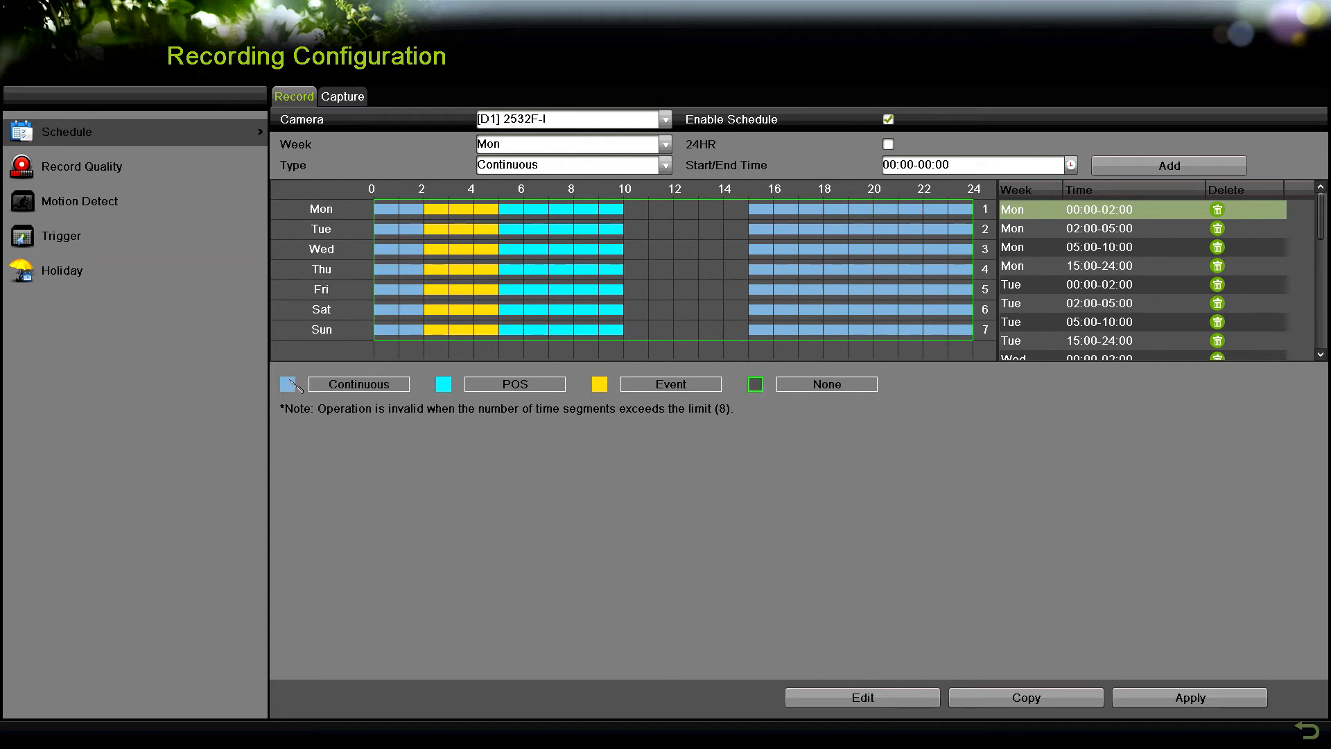
Refill the whole weekly schedule with Continuous recording from 00:00 to 24:00 and leave schedule drawing
{"action": "left_click", "coordinate": [291, 384]}
{"action": "left_click_drag", "start_coordinate": [382, 204], "coordinate": [923, 338]}
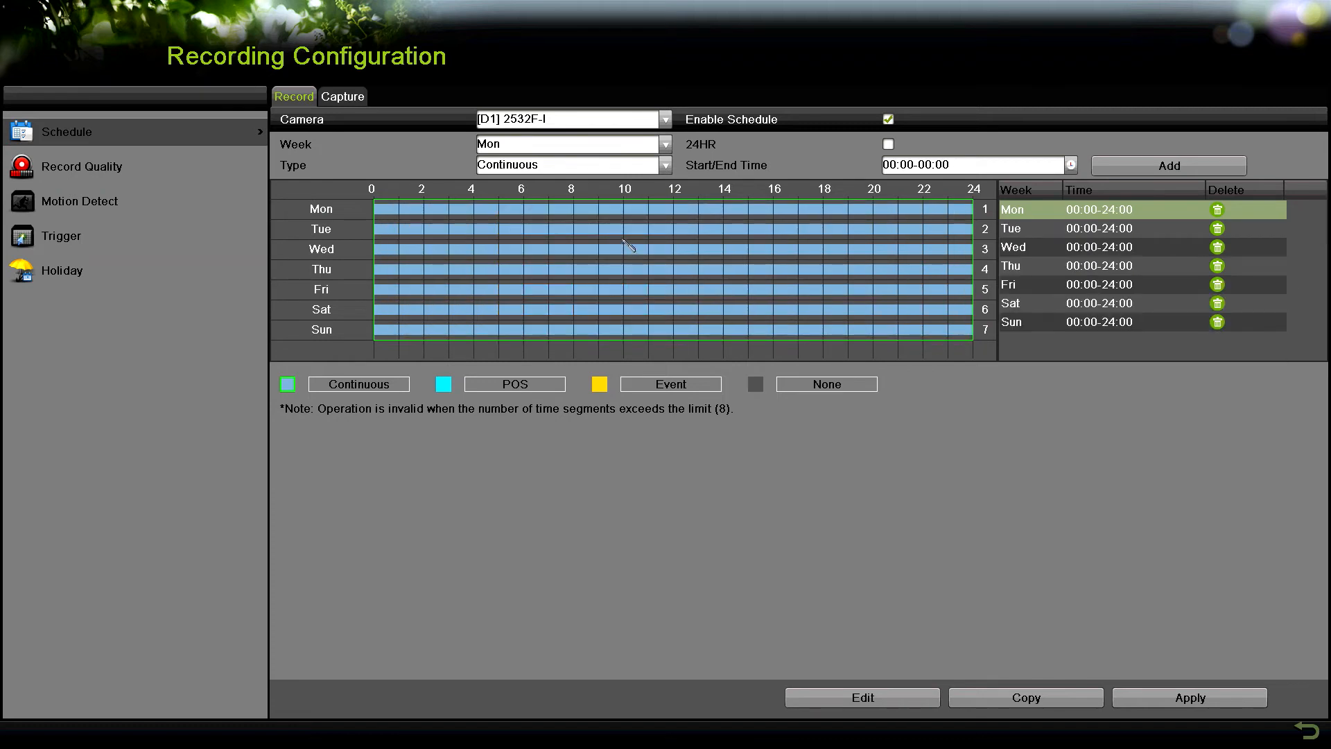
{"action": "left_click", "coordinate": [527, 121]}
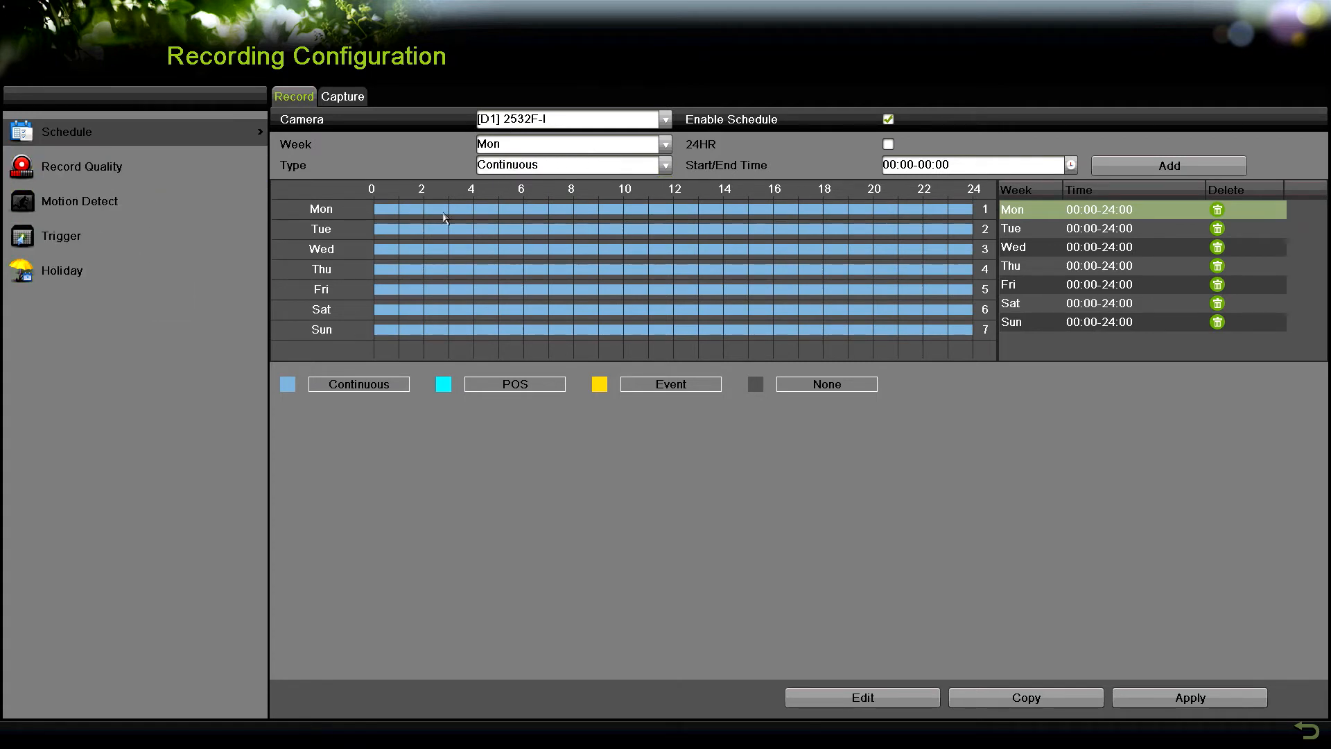
Open the Record Quality settings and review the available Video Stream and Stream Type options for the main stream
{"action": "left_click", "coordinate": [96, 164]}
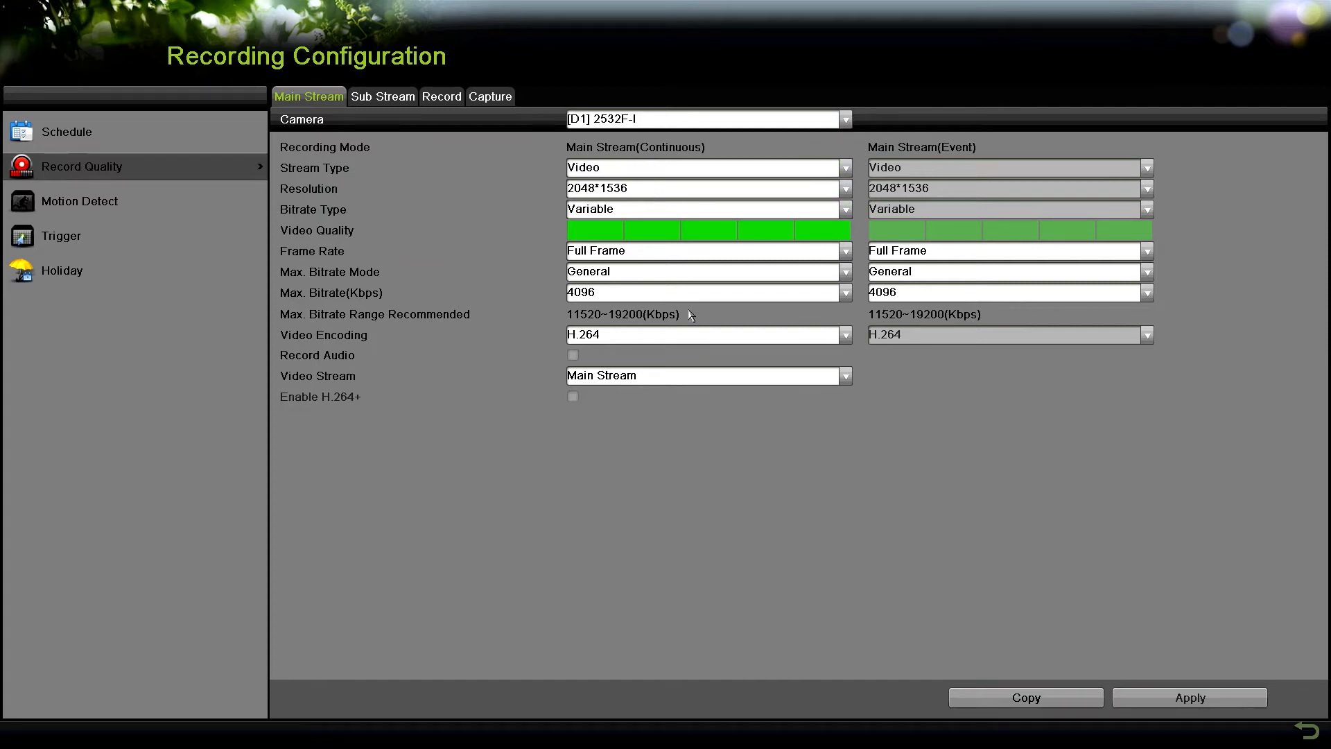
{"action": "left_click", "coordinate": [614, 376]}
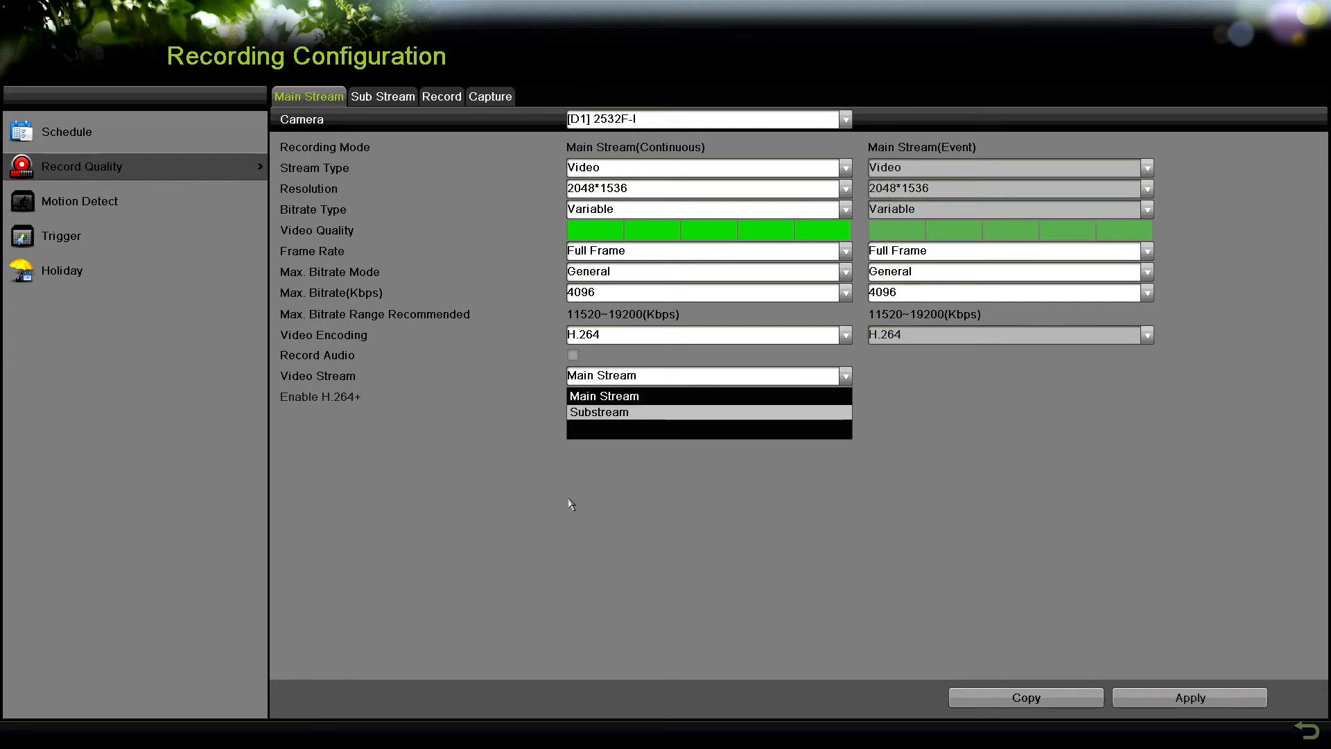
{"action": "left_click", "coordinate": [499, 496]}
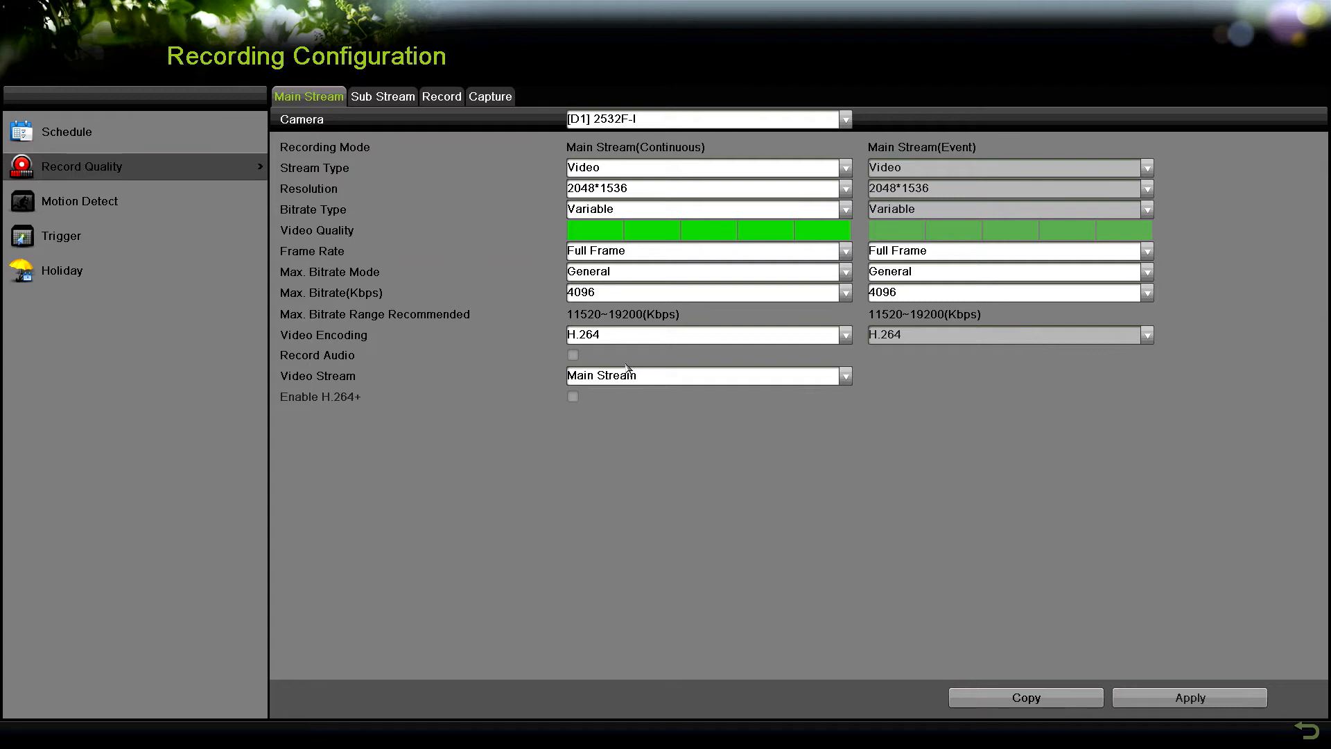
{"action": "left_click", "coordinate": [599, 169]}
{"action": "left_click", "coordinate": [603, 170]}
{"action": "left_click", "coordinate": [630, 168]}
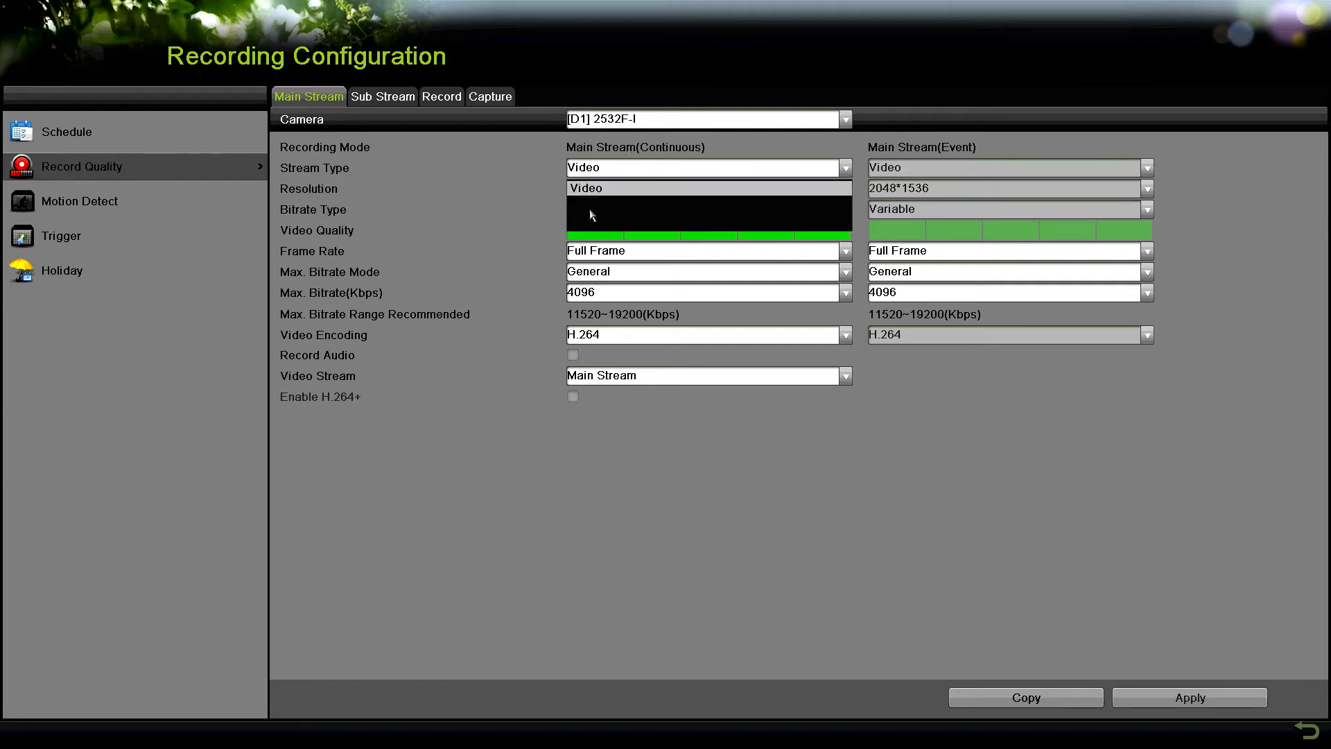
{"action": "left_click", "coordinate": [518, 216]}
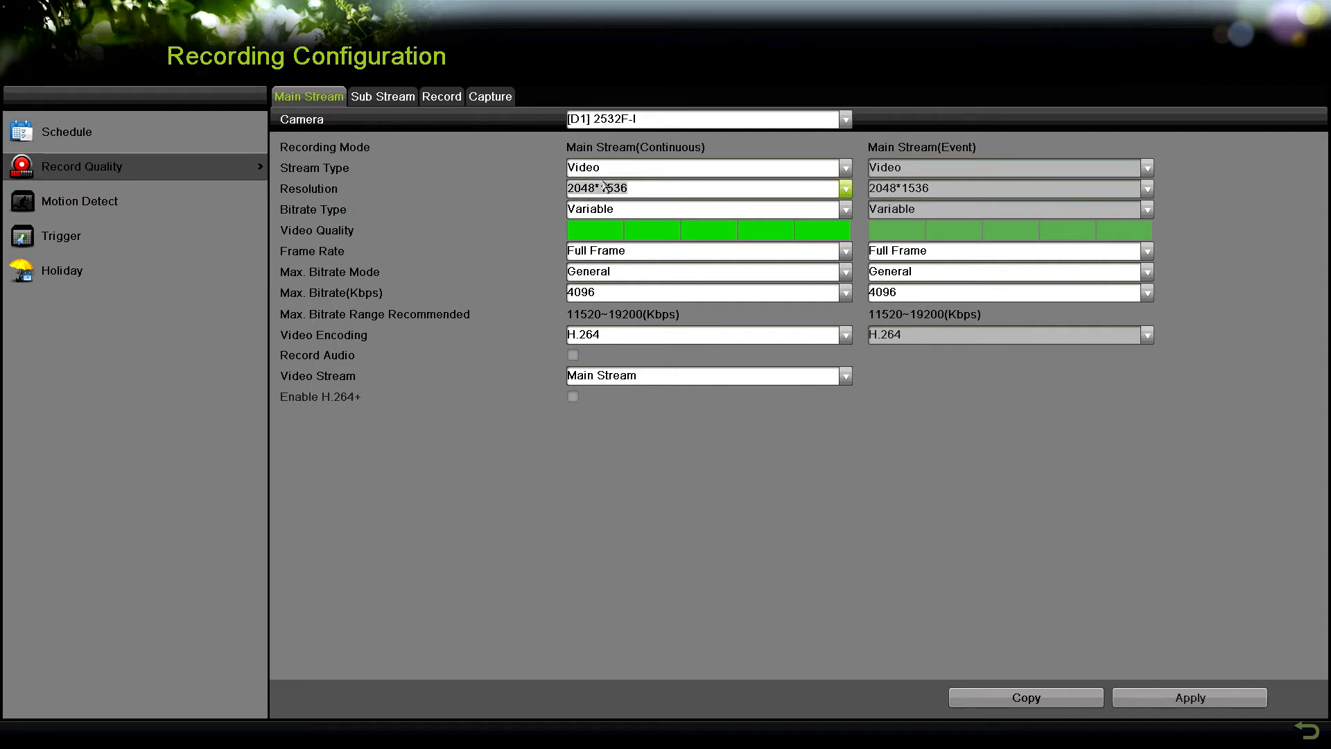
Choose the 2048*1536 resolution and the Variable bitrate type for the continuous main stream
{"action": "left_click", "coordinate": [648, 192]}
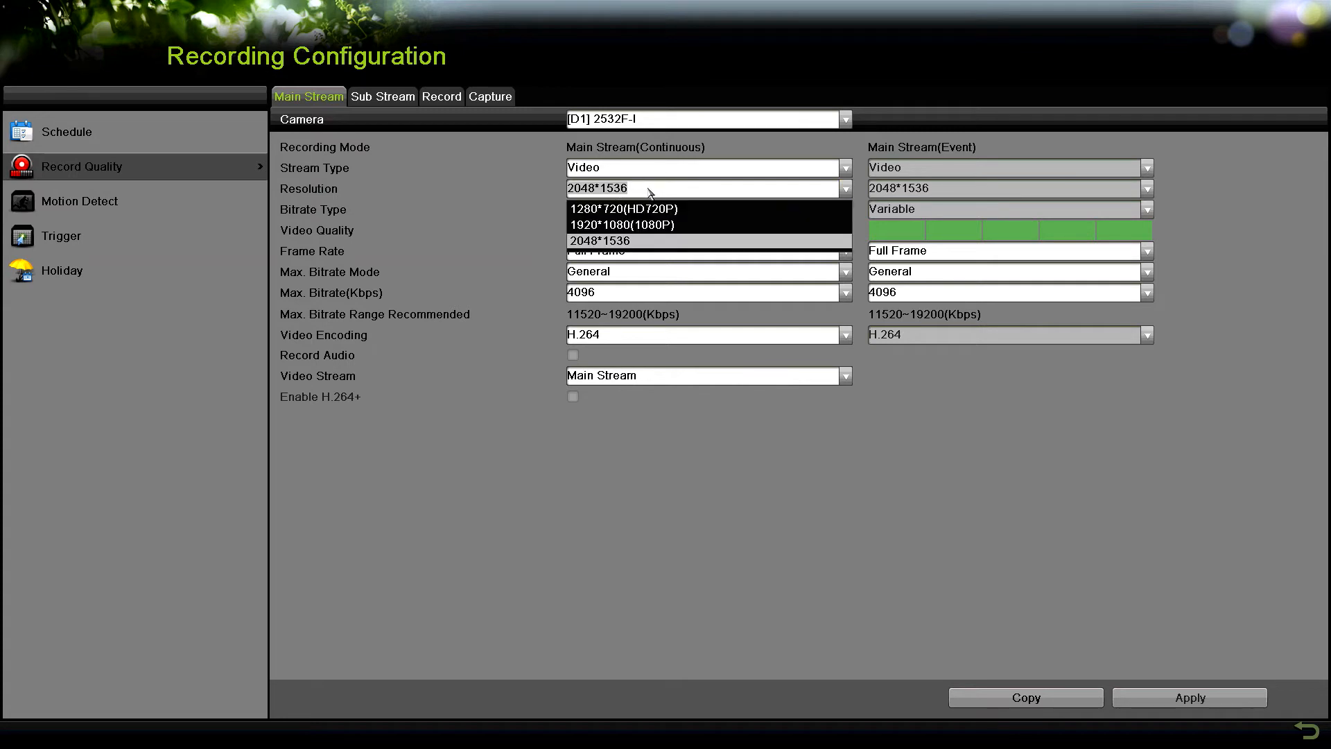
{"action": "left_click", "coordinate": [604, 247]}
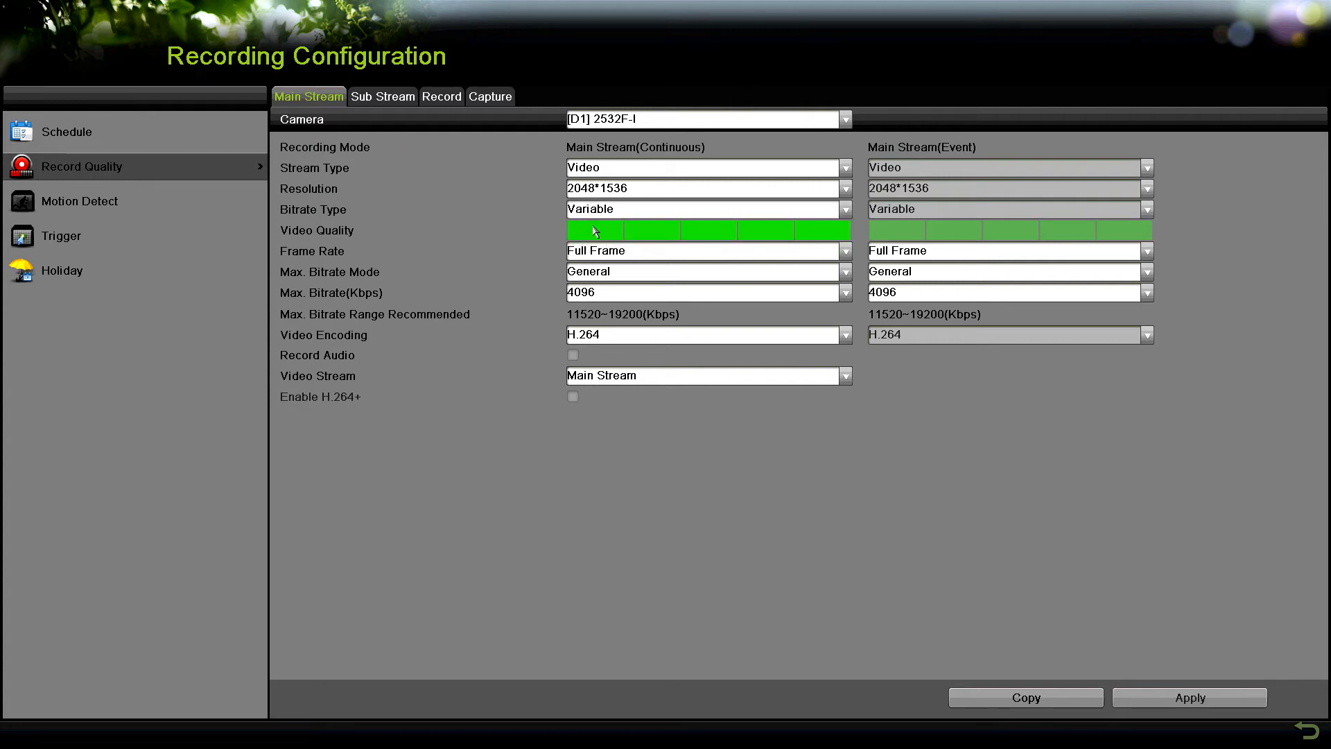
{"action": "left_click", "coordinate": [621, 196]}
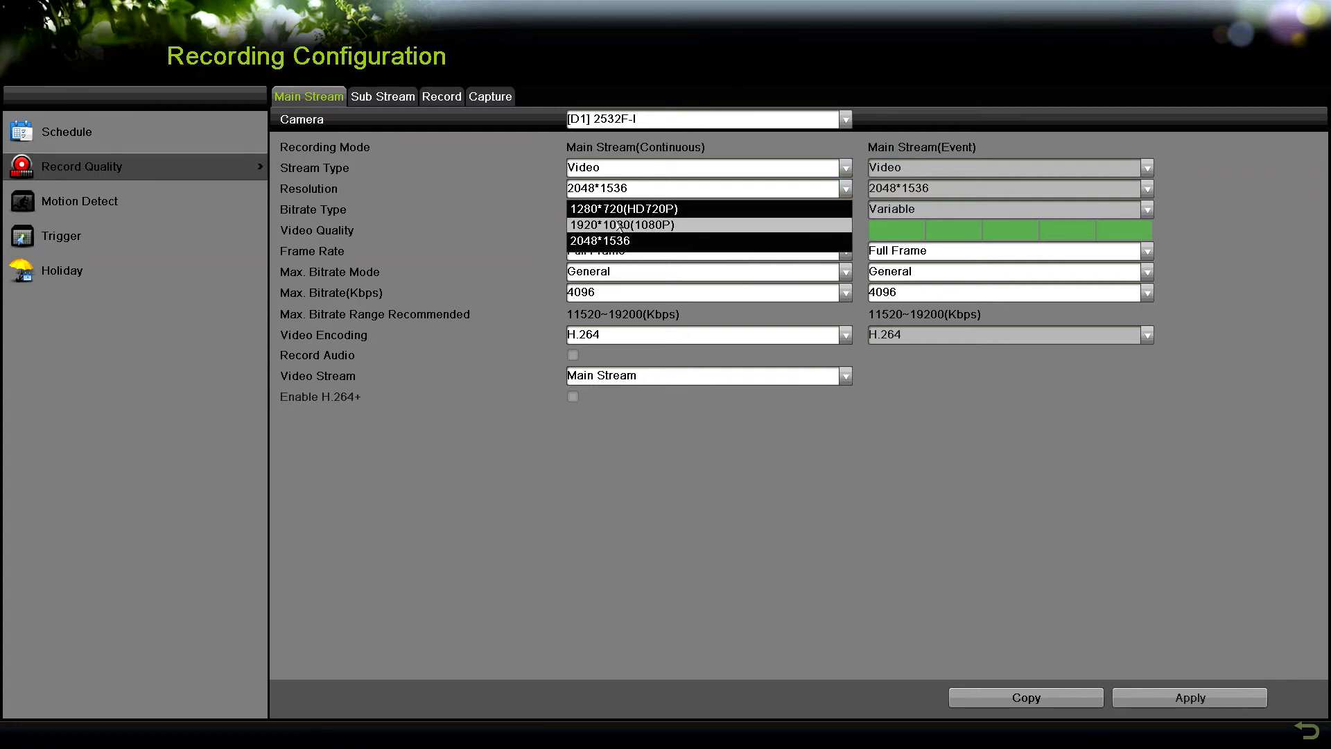
{"action": "left_click", "coordinate": [603, 242]}
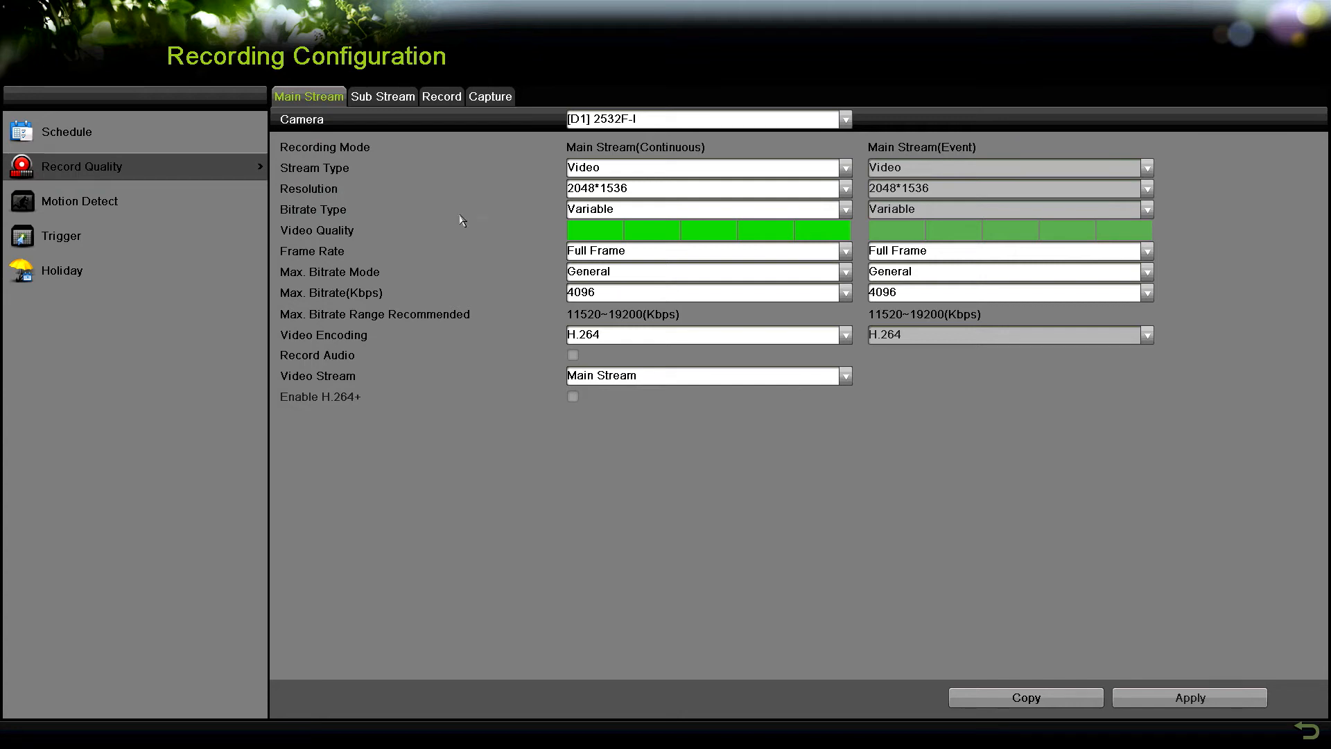
{"action": "left_click", "coordinate": [606, 217]}
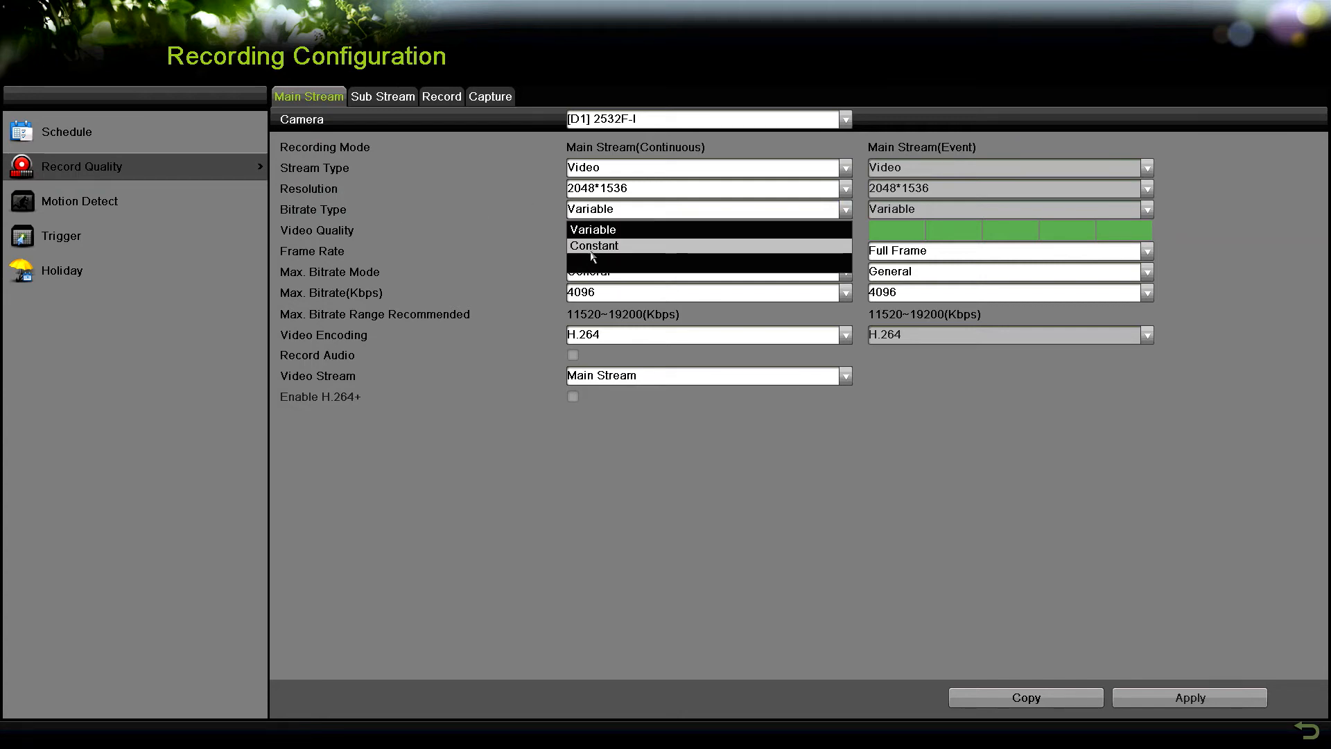
{"action": "left_click", "coordinate": [597, 234]}
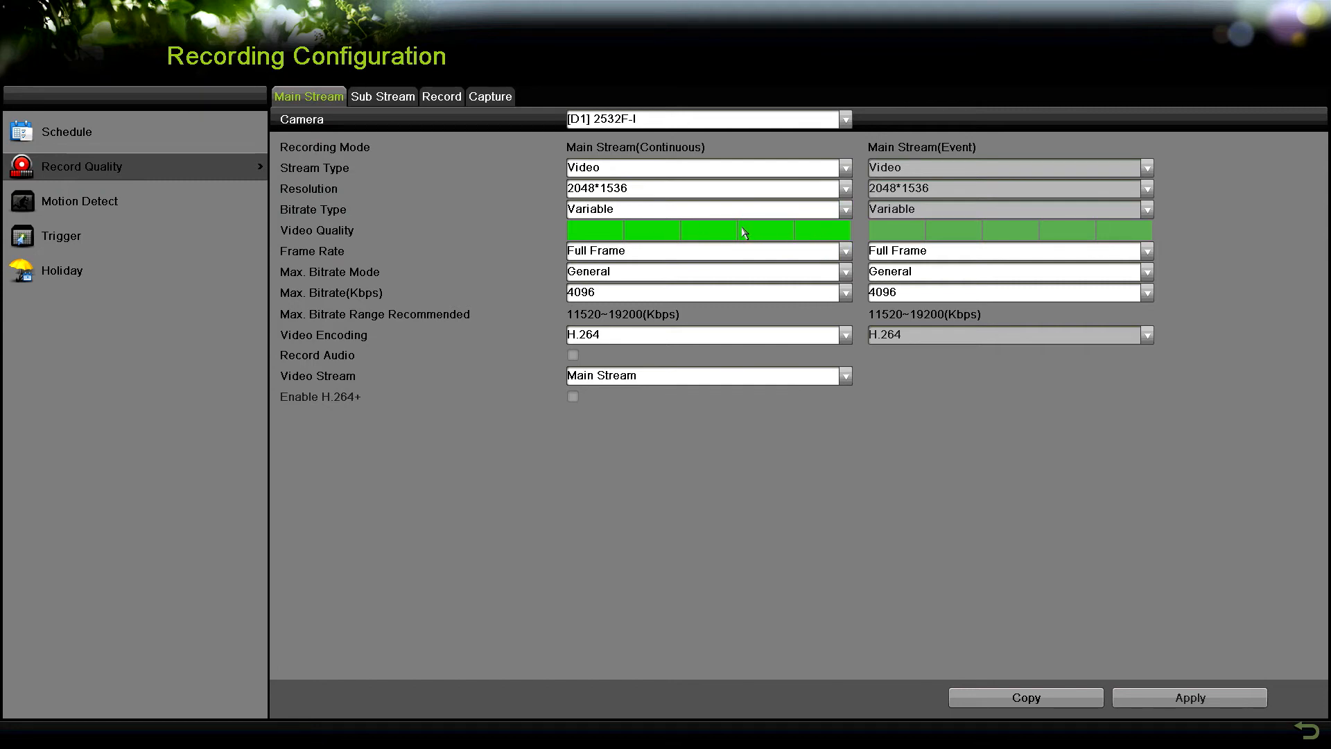
Set the continuous main stream's video quality to four of the five bars
{"action": "left_click", "coordinate": [716, 239]}
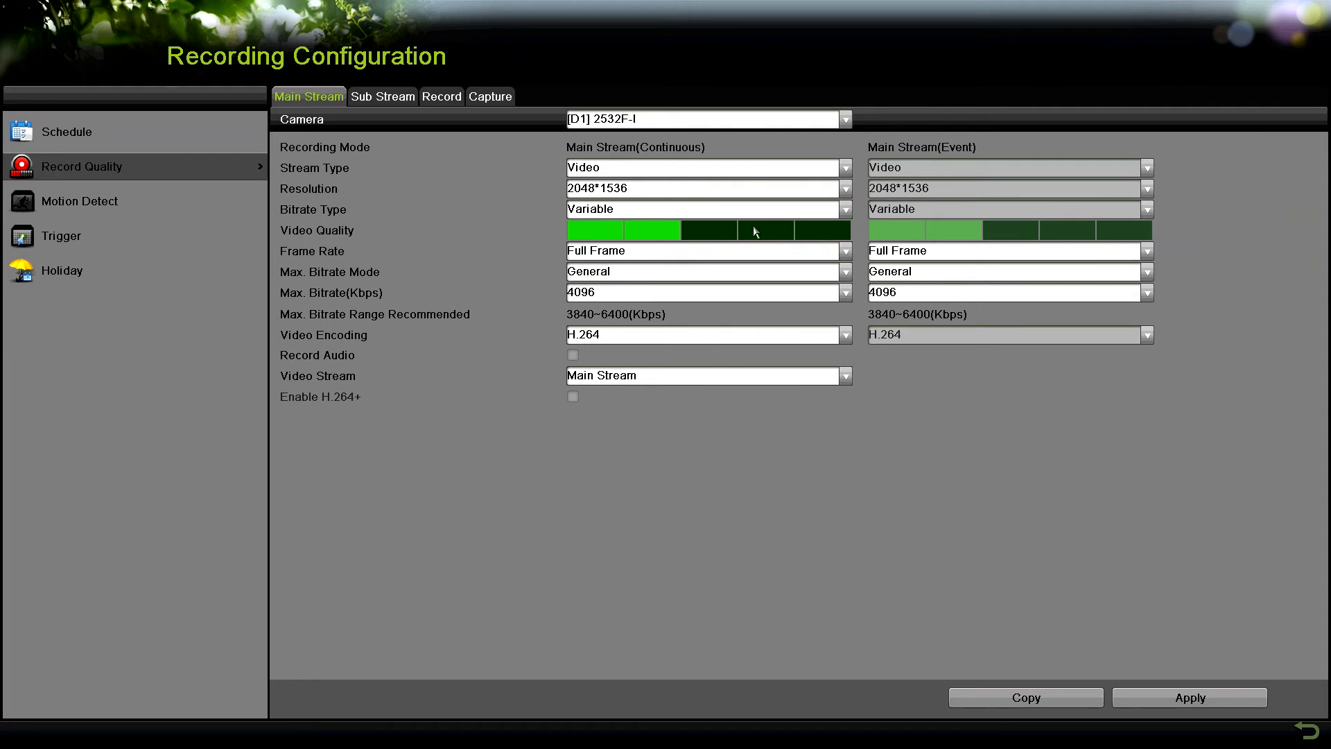
{"action": "left_click", "coordinate": [719, 241]}
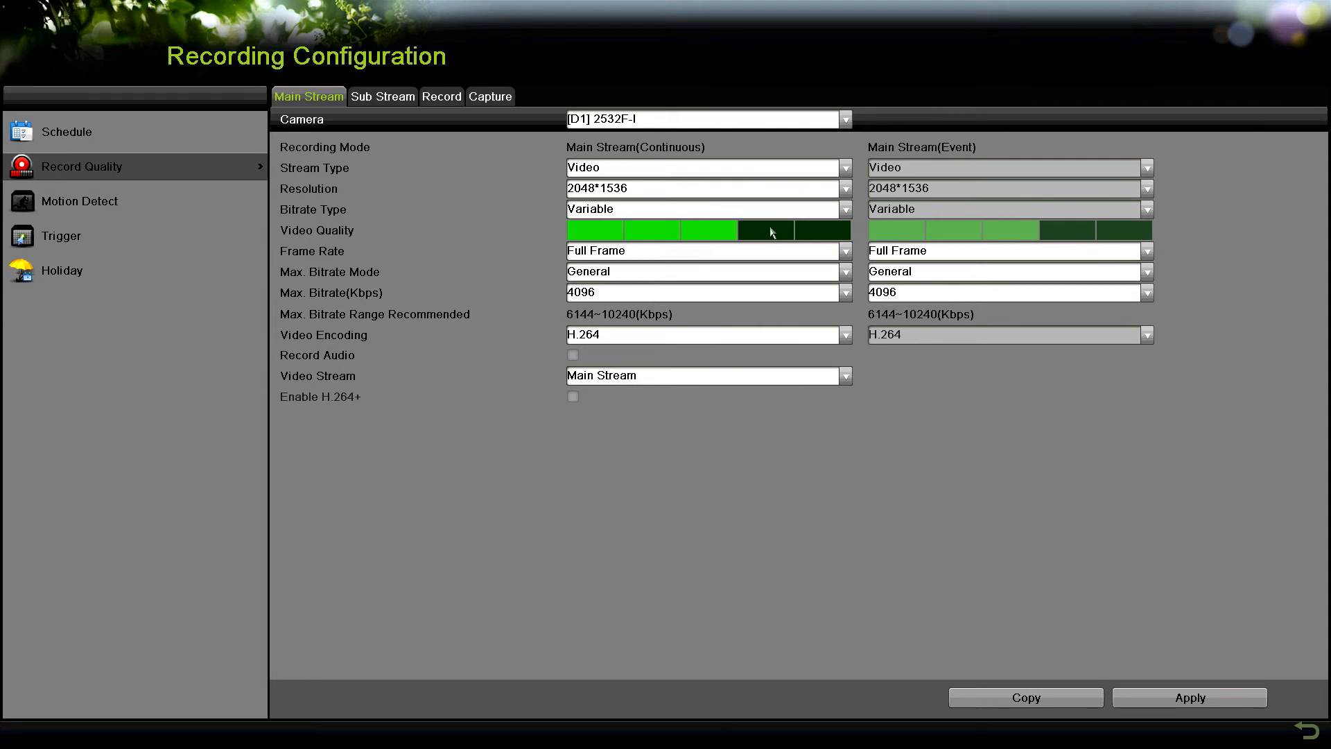
{"action": "left_click", "coordinate": [769, 230]}
{"action": "left_click", "coordinate": [830, 227]}
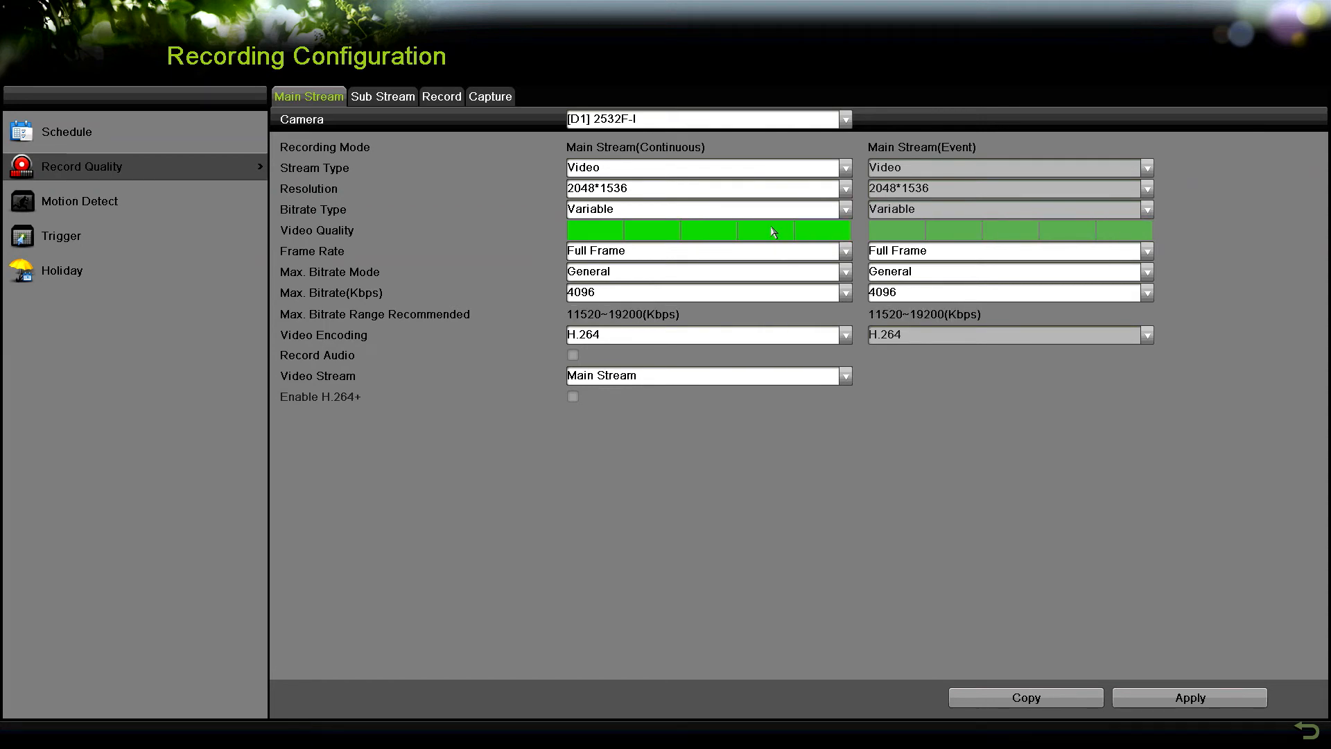
{"action": "left_click", "coordinate": [710, 237]}
{"action": "left_click", "coordinate": [781, 232]}
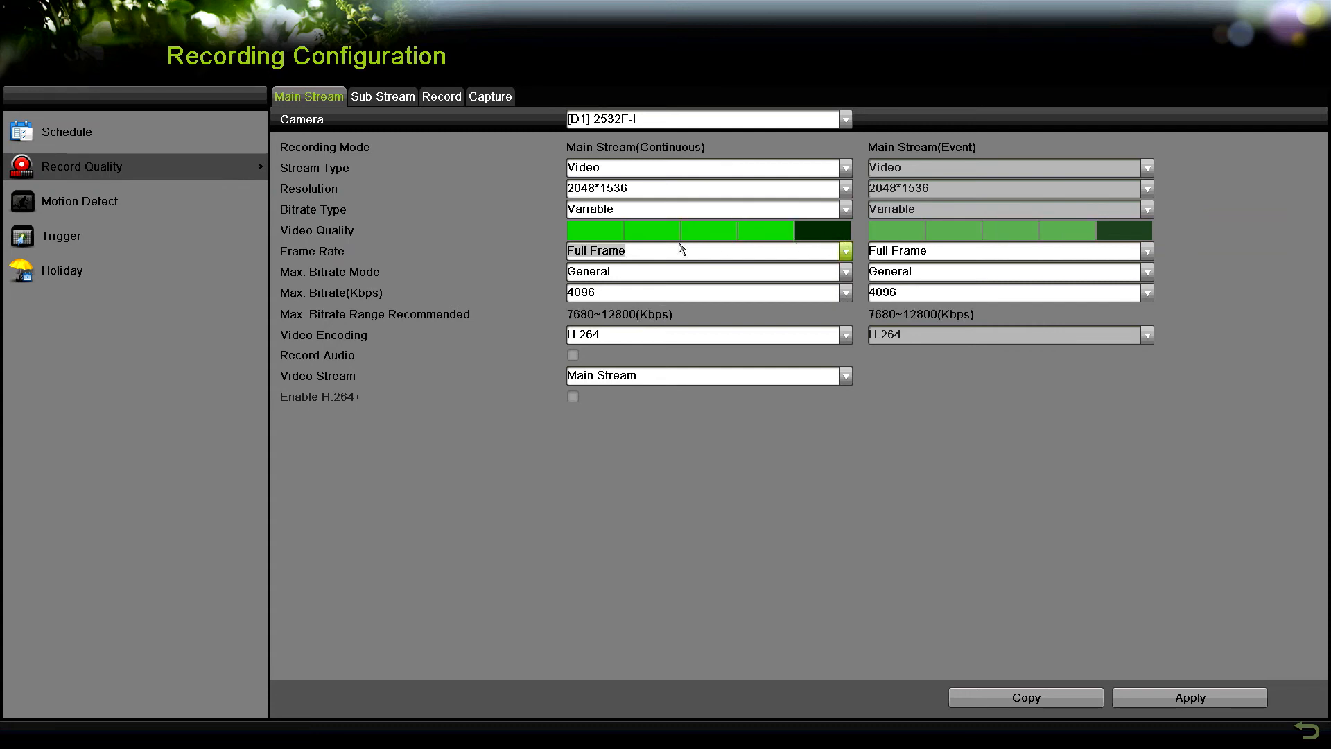
Set the continuous main stream's frame rate to 15fps
{"action": "left_click", "coordinate": [659, 256]}
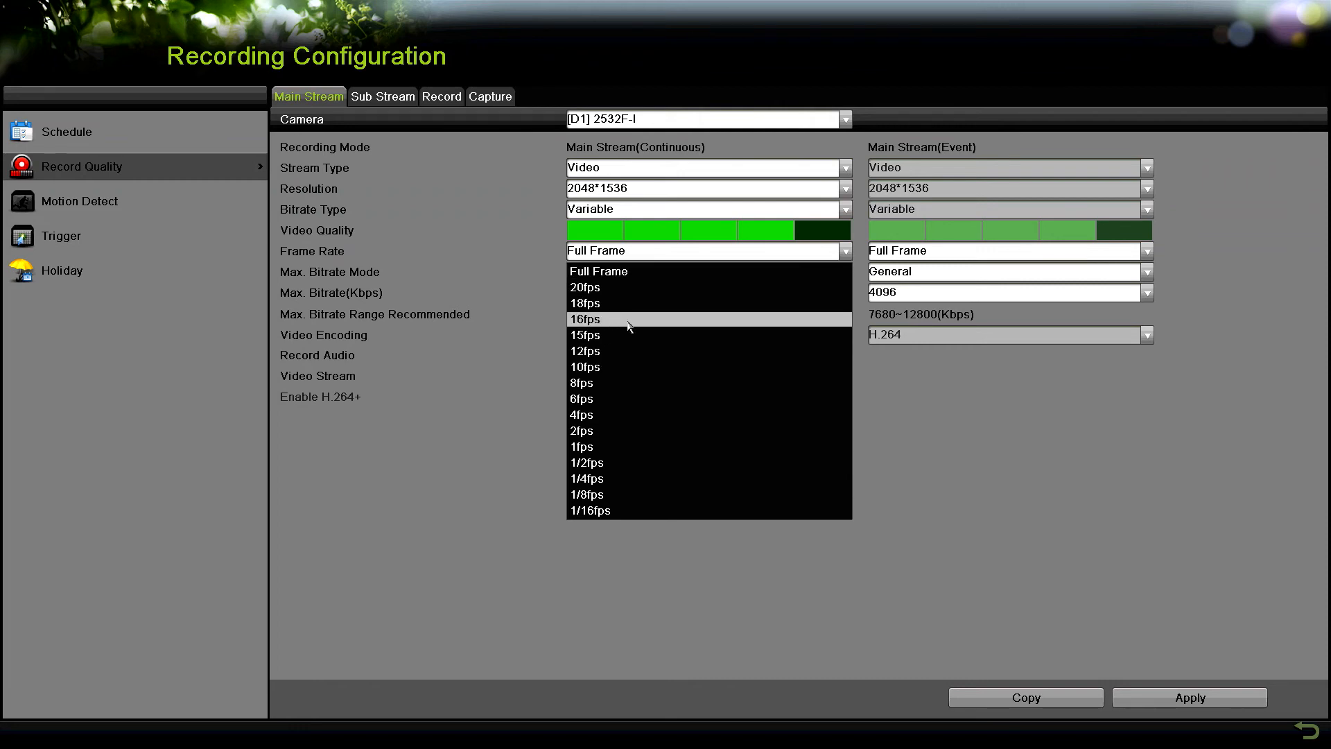
{"action": "left_click", "coordinate": [621, 341]}
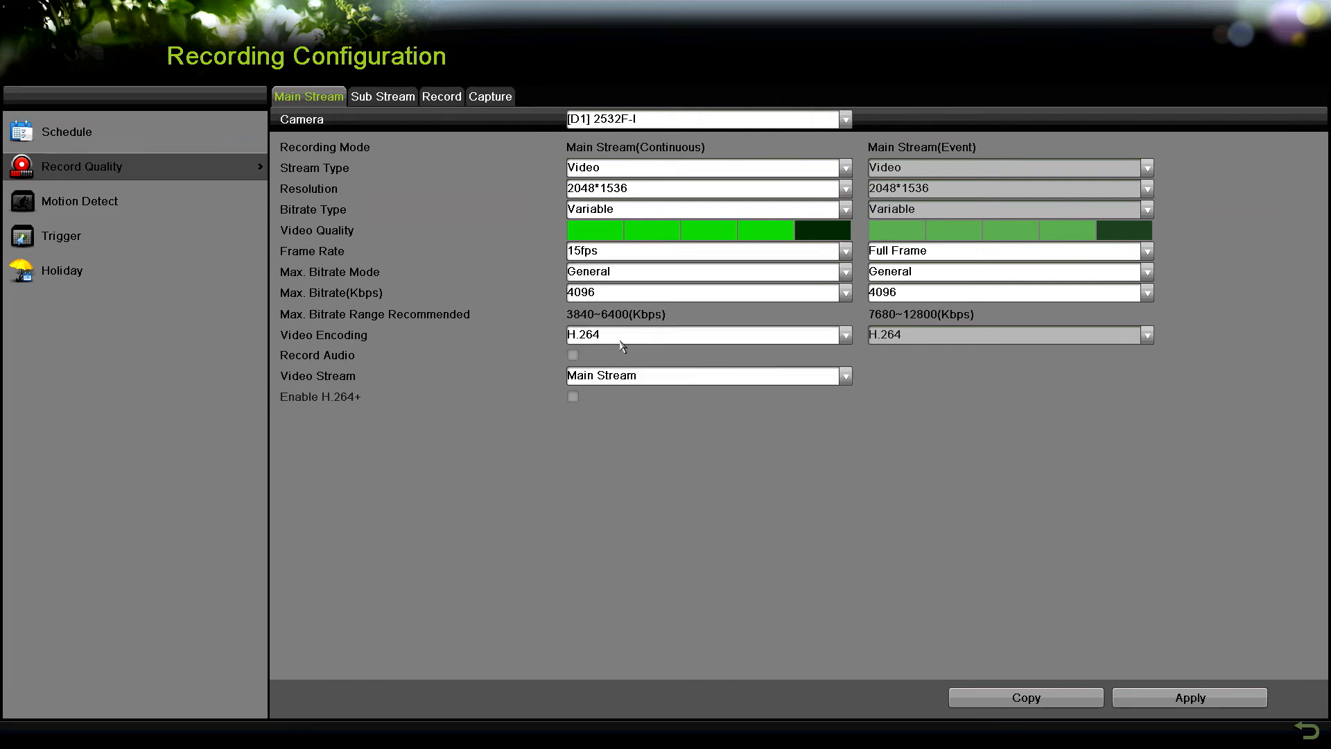
{"action": "left_click", "coordinate": [605, 255]}
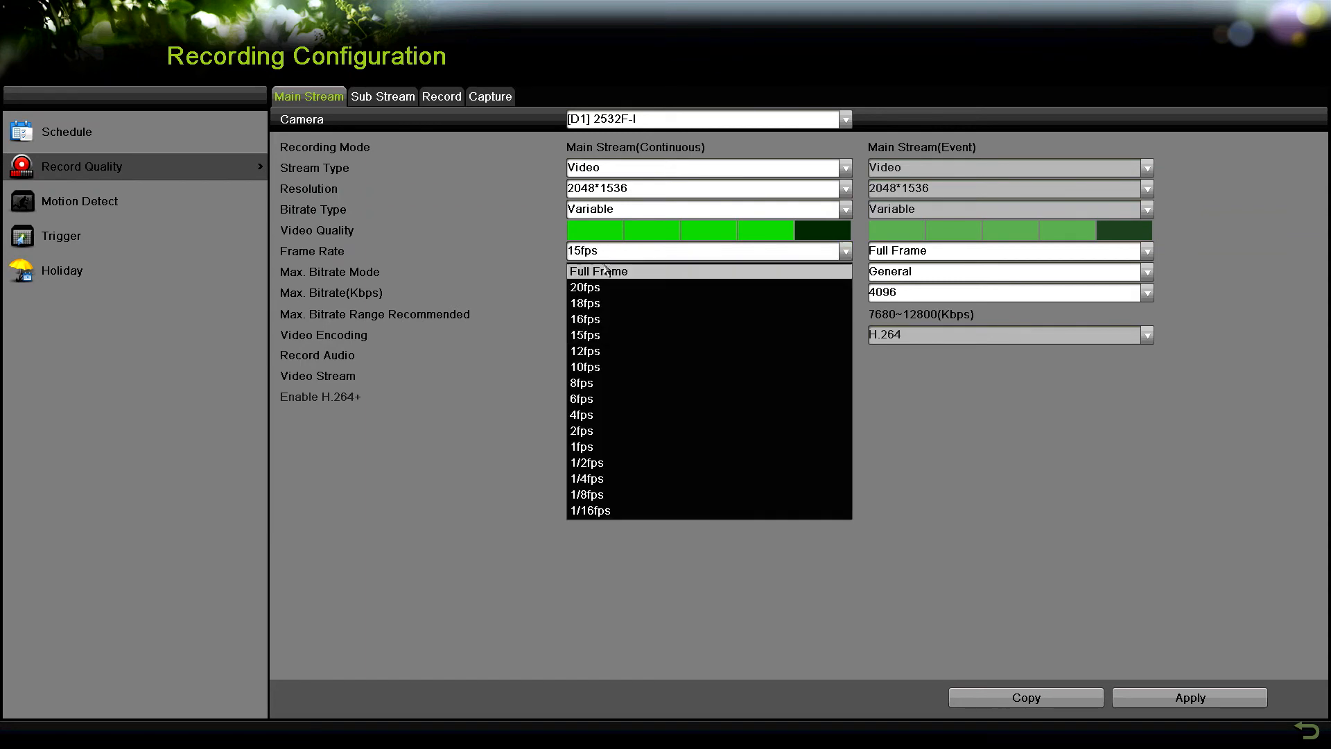
{"action": "left_click", "coordinate": [611, 248]}
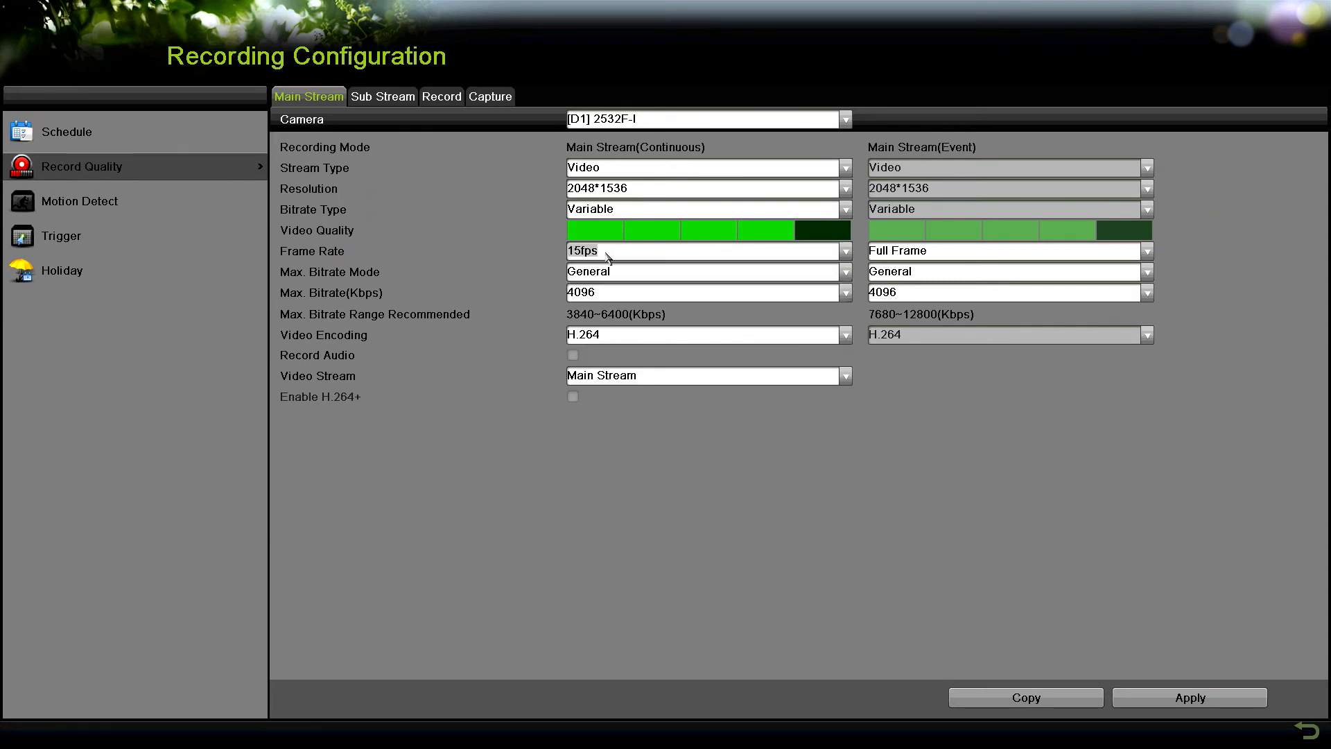
{"action": "left_click", "coordinate": [610, 251]}
{"action": "left_click", "coordinate": [602, 336]}
Keep the continuous main stream's maximum bitrate mode on General and set its maximum bitrate to 448 Kbps
{"action": "left_click", "coordinate": [614, 273]}
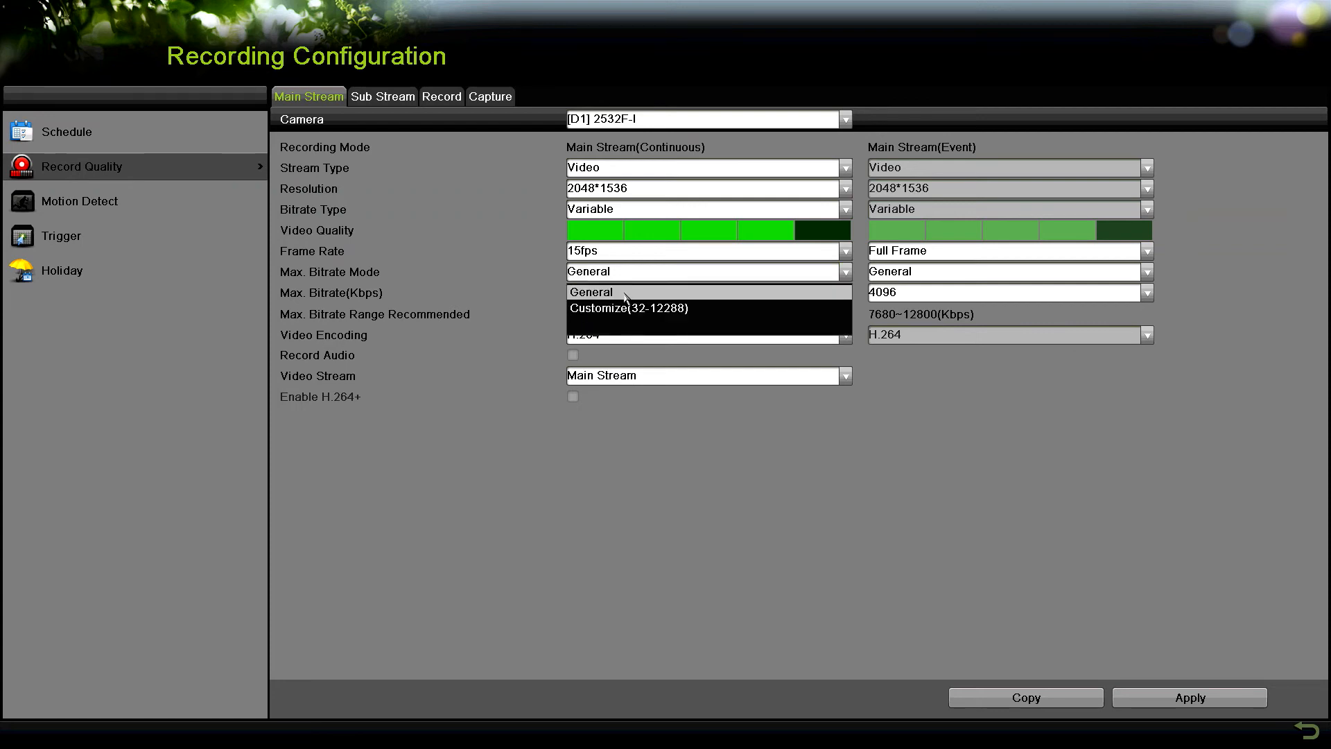
{"action": "left_click", "coordinate": [625, 297]}
{"action": "left_click", "coordinate": [610, 298]}
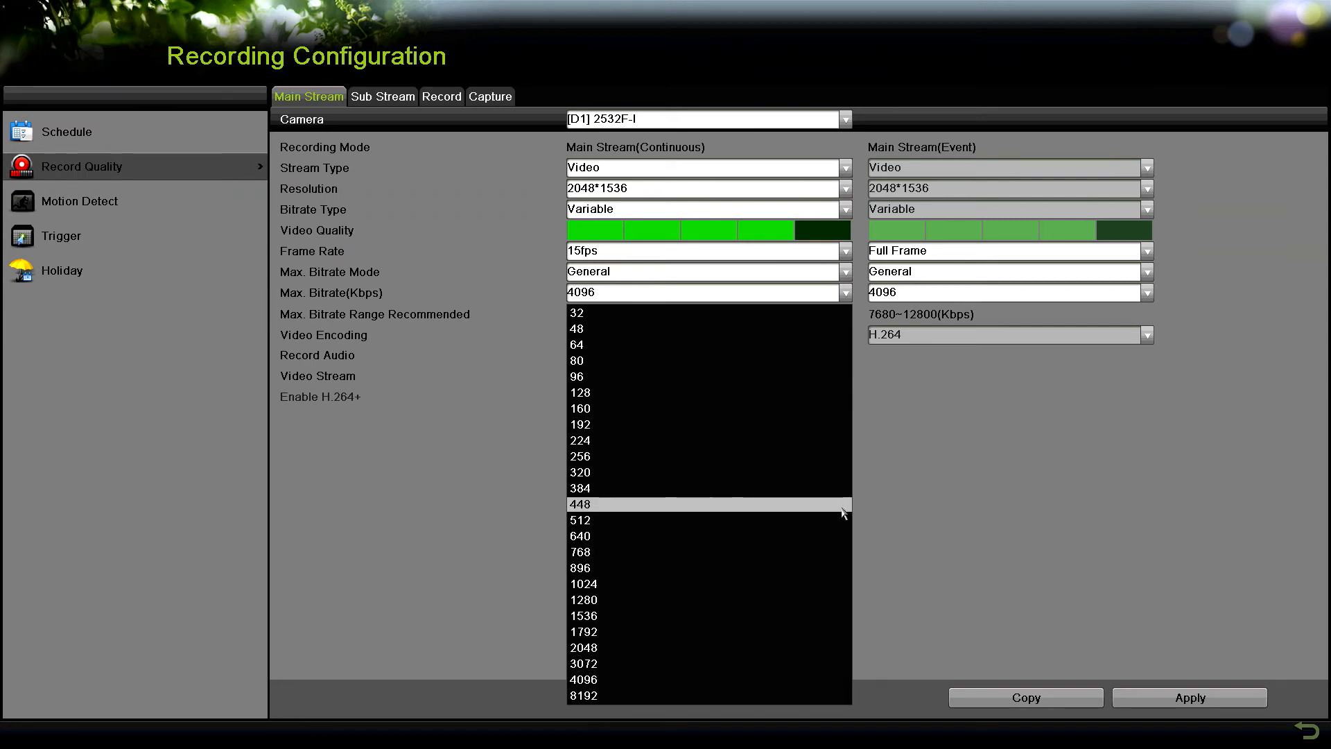
{"action": "left_click", "coordinate": [842, 504]}
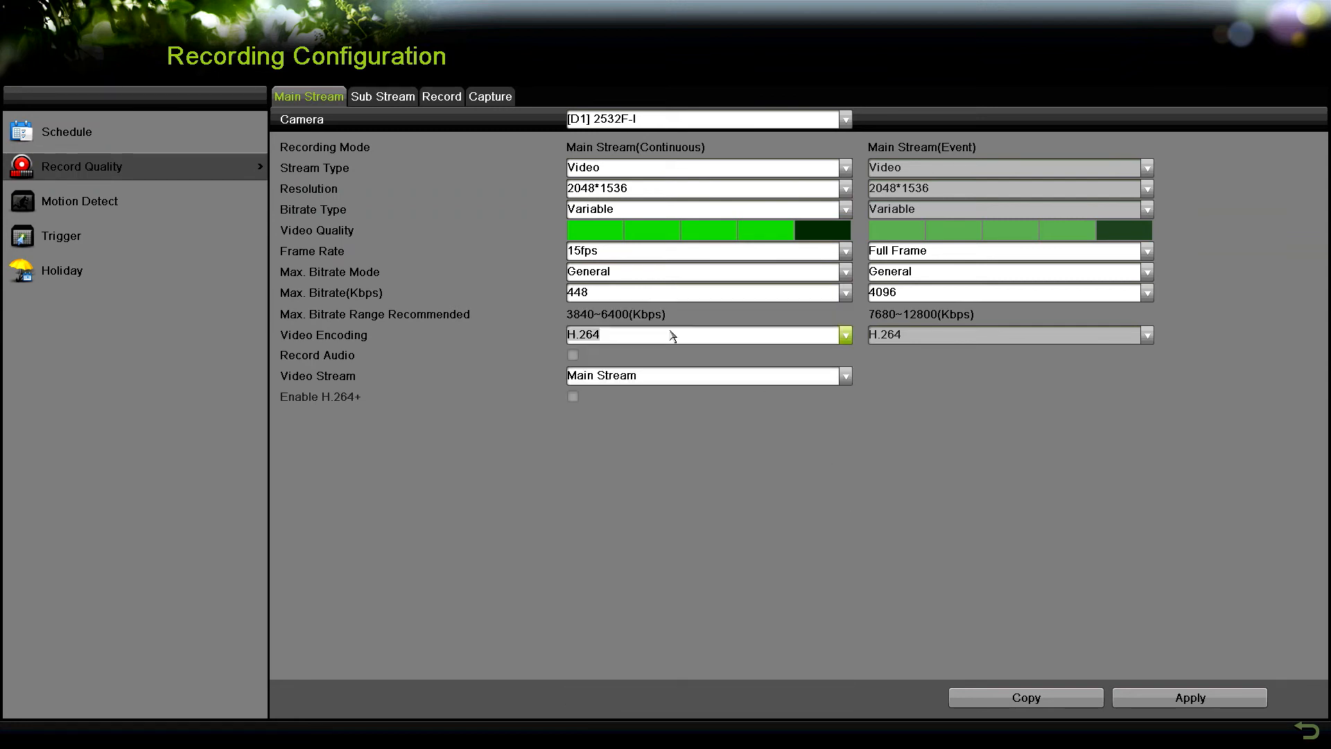
Try the Customize(32-12288) maximum bitrate mode for the continuous main stream and switch it back to General
{"action": "left_click", "coordinate": [633, 272]}
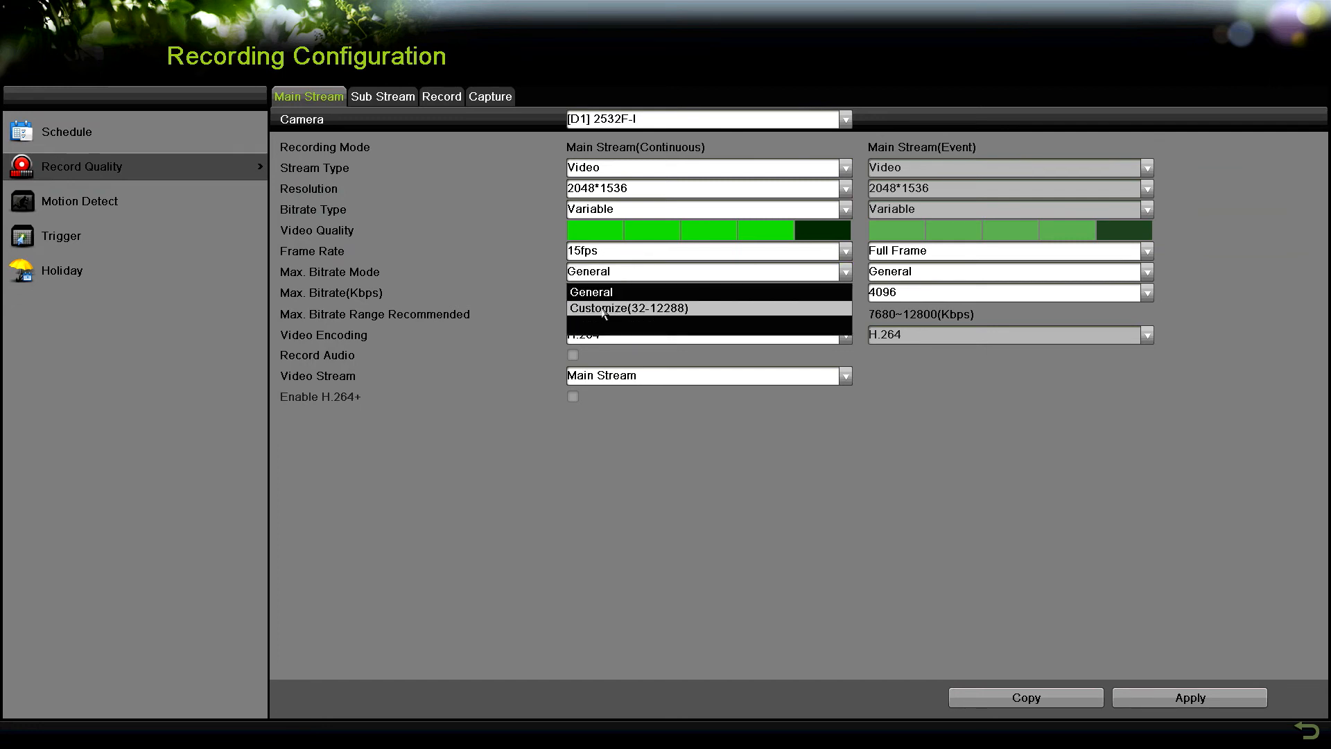
{"action": "left_click", "coordinate": [606, 309]}
{"action": "left_click", "coordinate": [625, 293]}
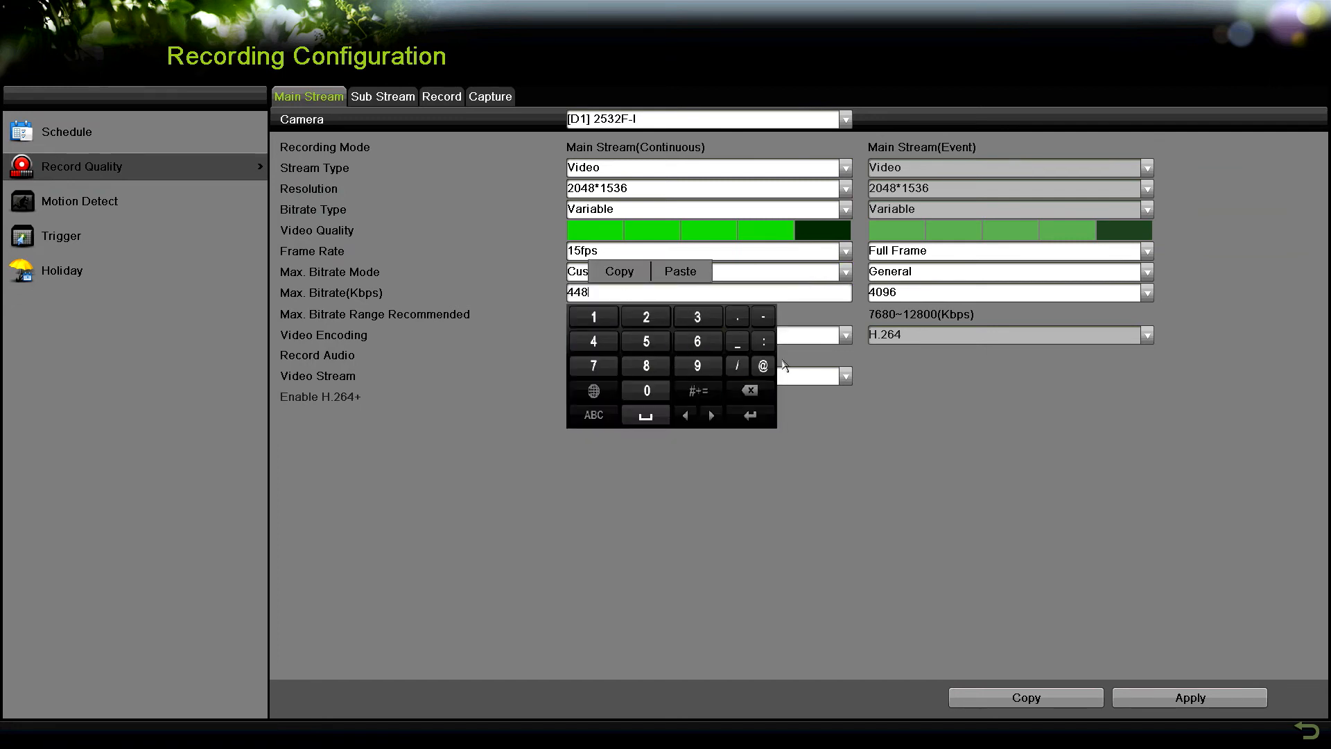
{"action": "left_click", "coordinate": [897, 457]}
{"action": "left_click", "coordinate": [614, 271]}
{"action": "left_click", "coordinate": [627, 289]}
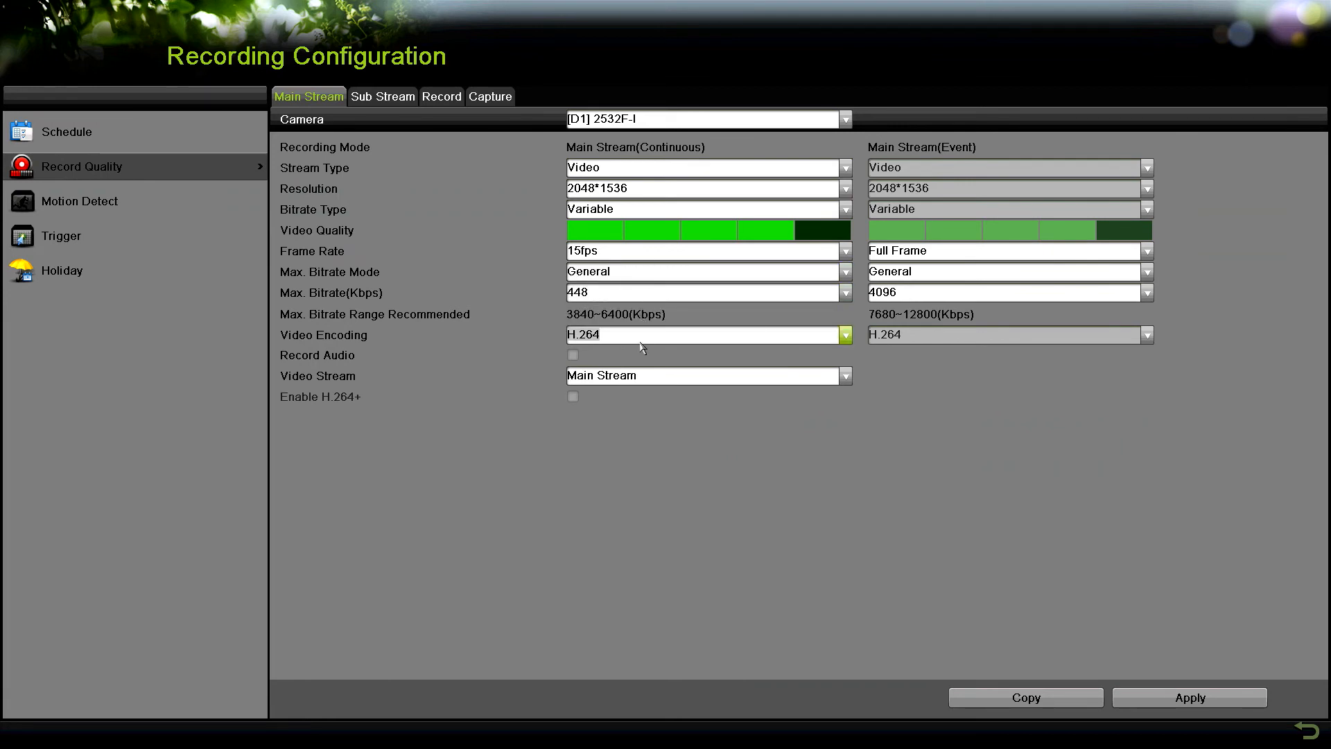
Set the continuous main stream's maximum bitrate to 1792 Kbps
{"action": "left_click", "coordinate": [634, 334]}
{"action": "left_click", "coordinate": [638, 295]}
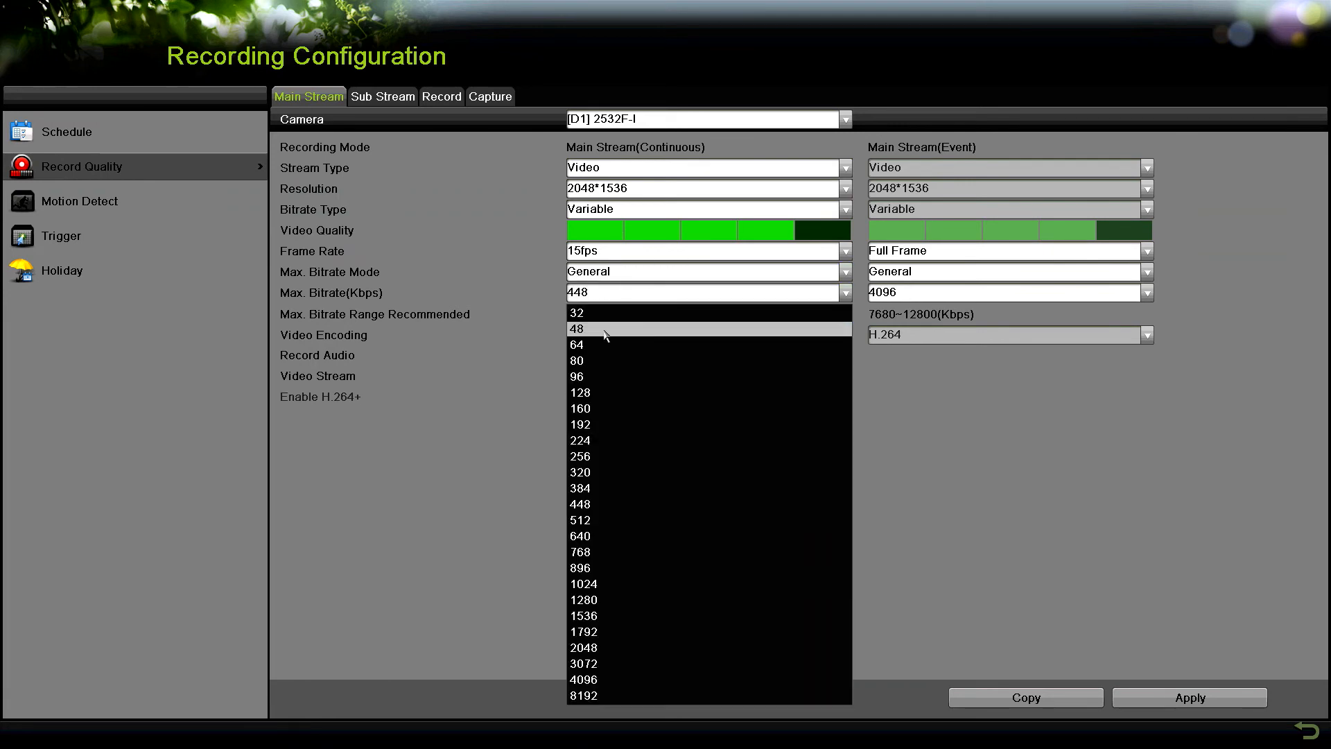
{"action": "left_click", "coordinate": [609, 631]}
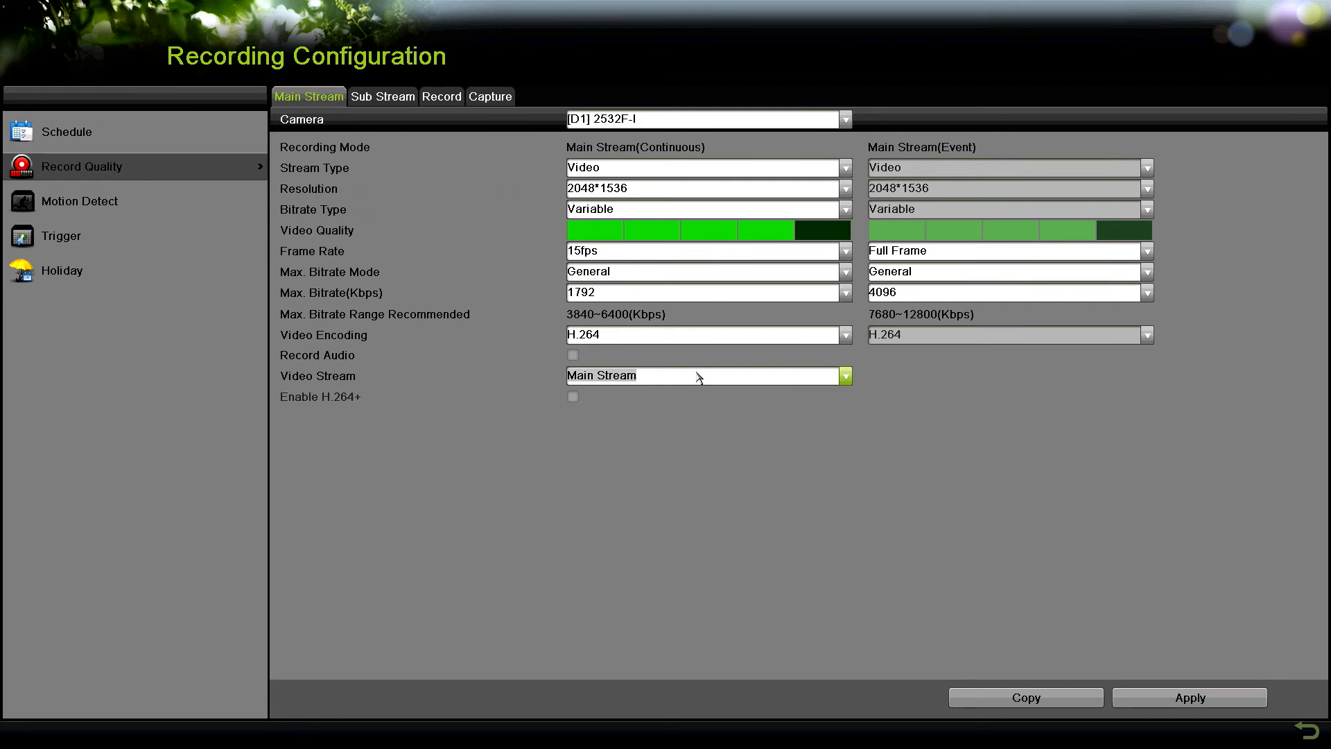
Set the continuous main stream's maximum bitrate to 4096 Kbps and check the available video encoding options
{"action": "left_click", "coordinate": [601, 295]}
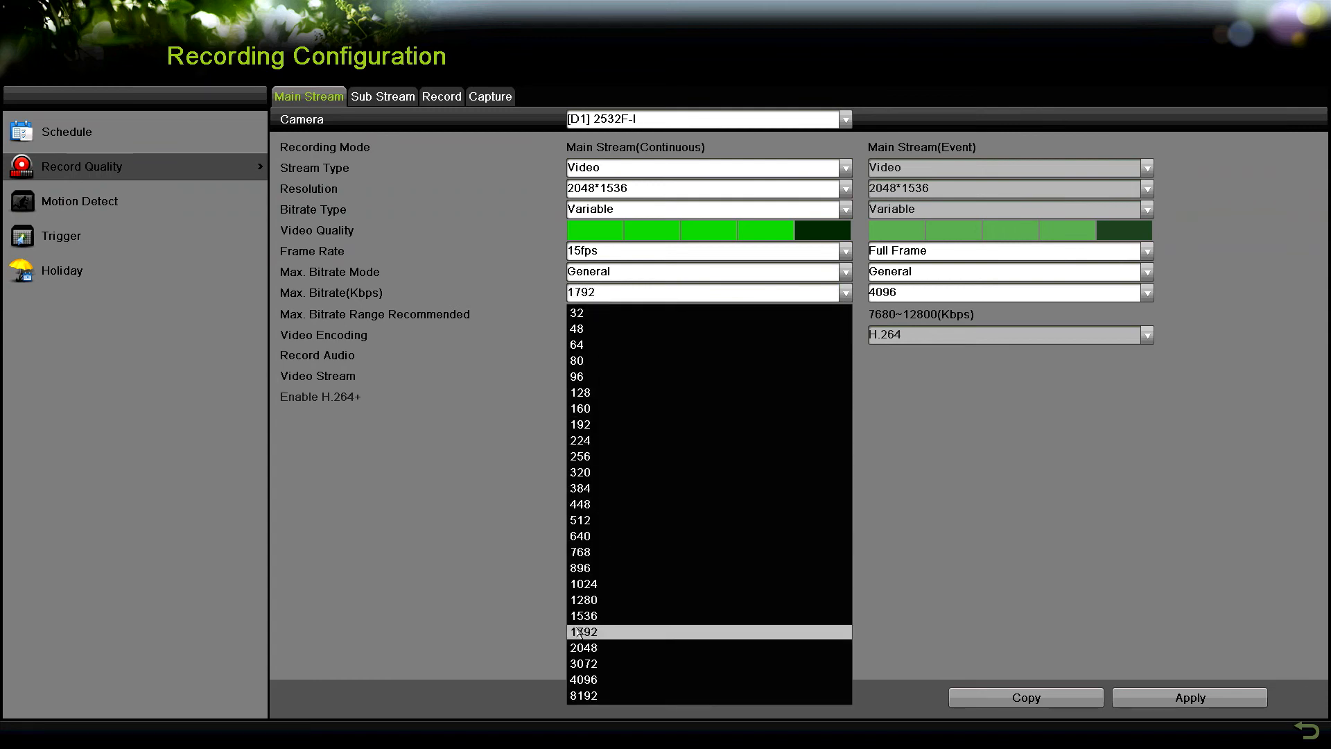
{"action": "left_click", "coordinate": [598, 680]}
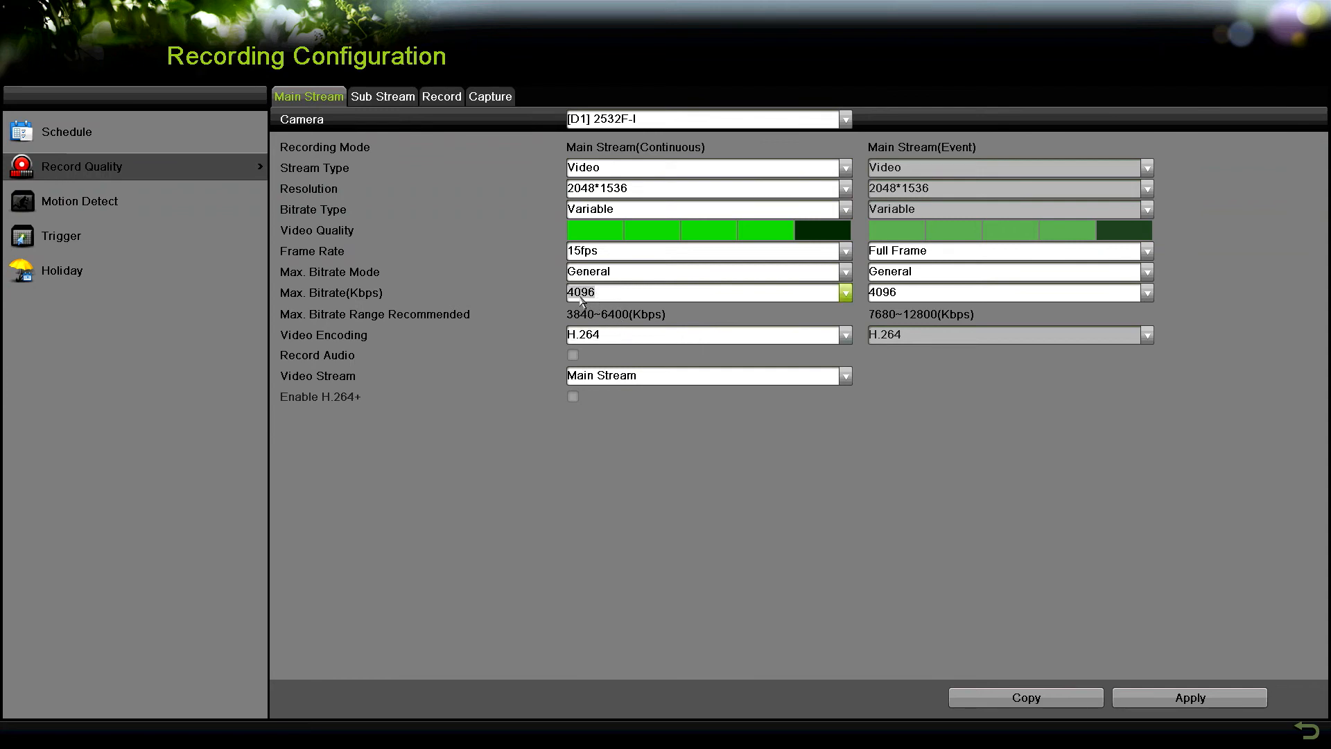
{"action": "left_click", "coordinate": [590, 339]}
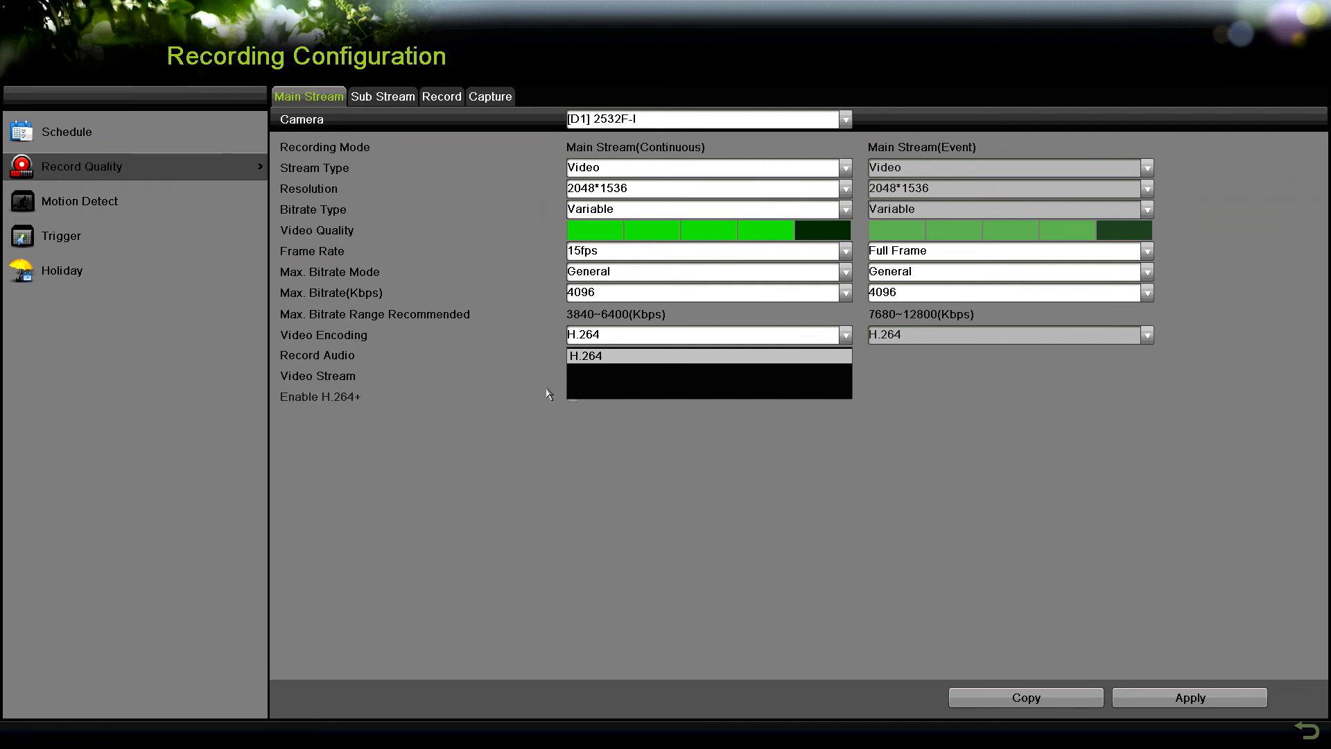
{"action": "left_click", "coordinate": [558, 444]}
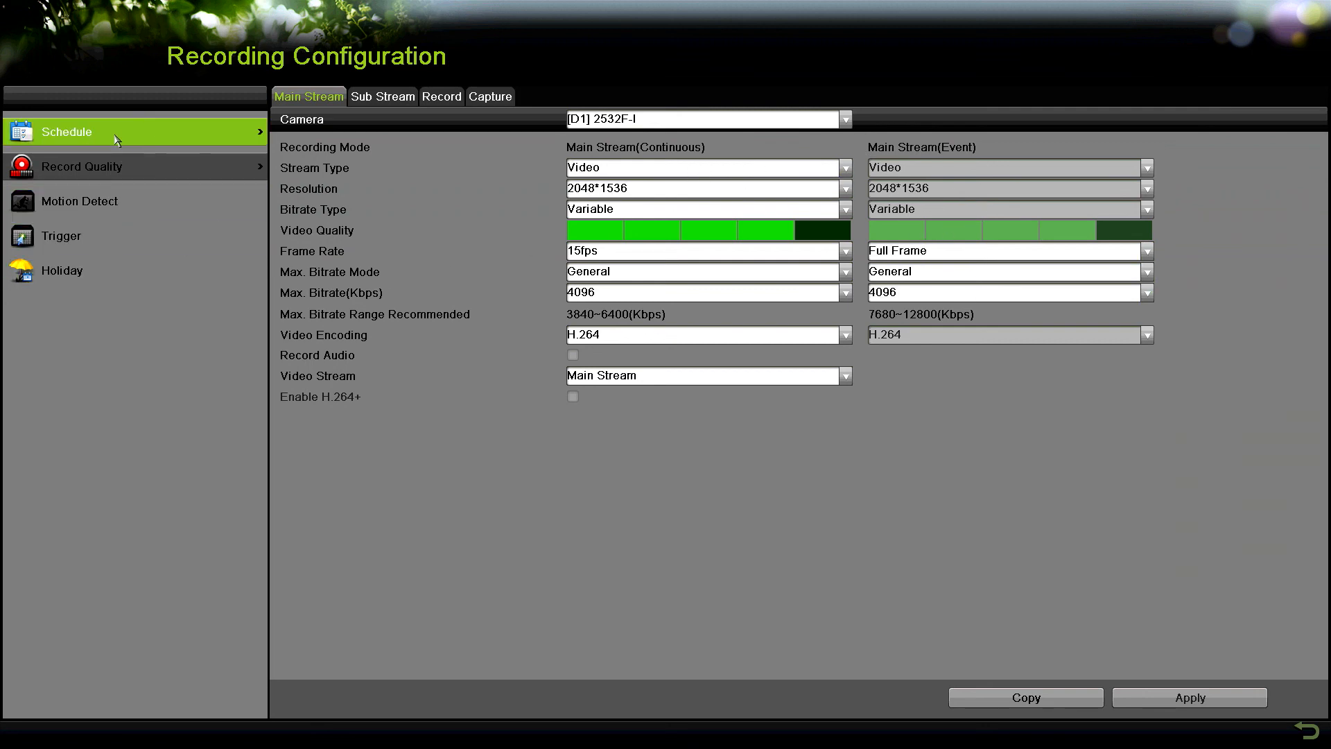
Open the sub stream settings and review the available resolution, frame rate and video encoding options
{"action": "left_click", "coordinate": [391, 101]}
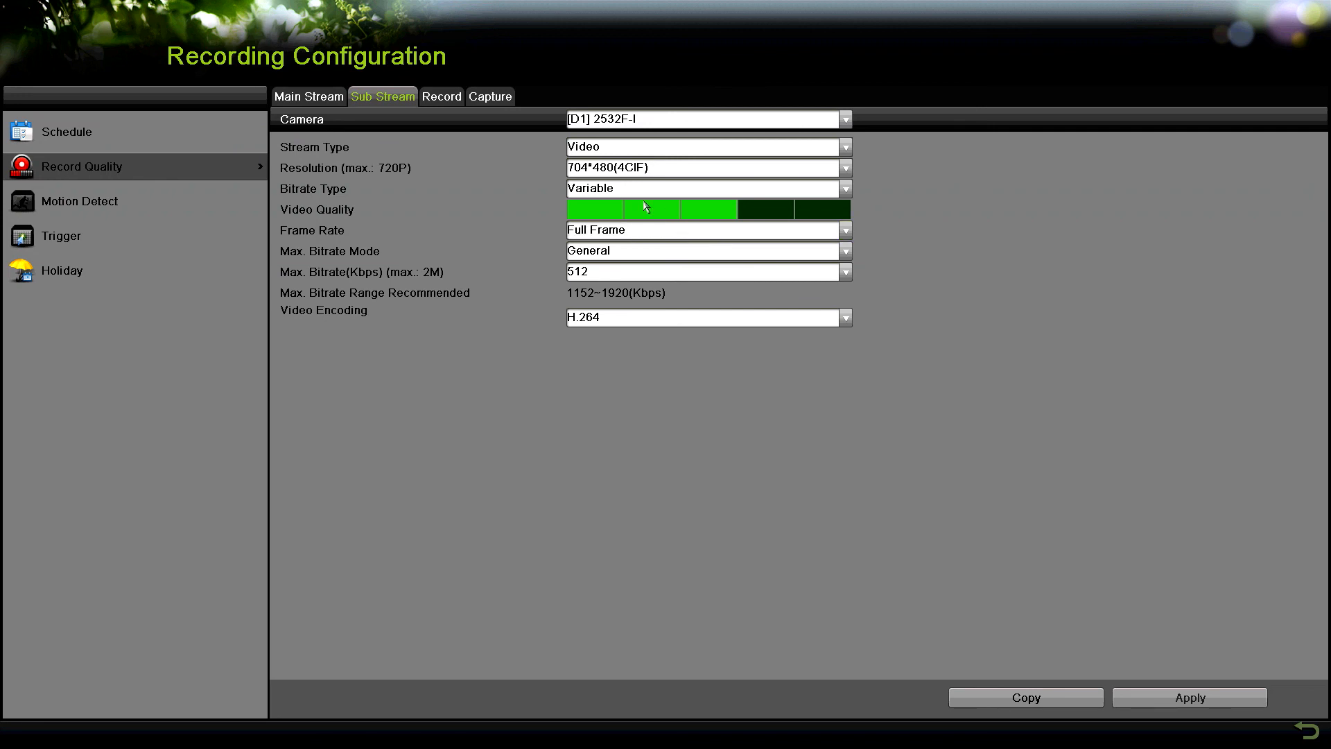
{"action": "left_click", "coordinate": [658, 168]}
{"action": "left_click", "coordinate": [913, 229]}
{"action": "left_click", "coordinate": [619, 166]}
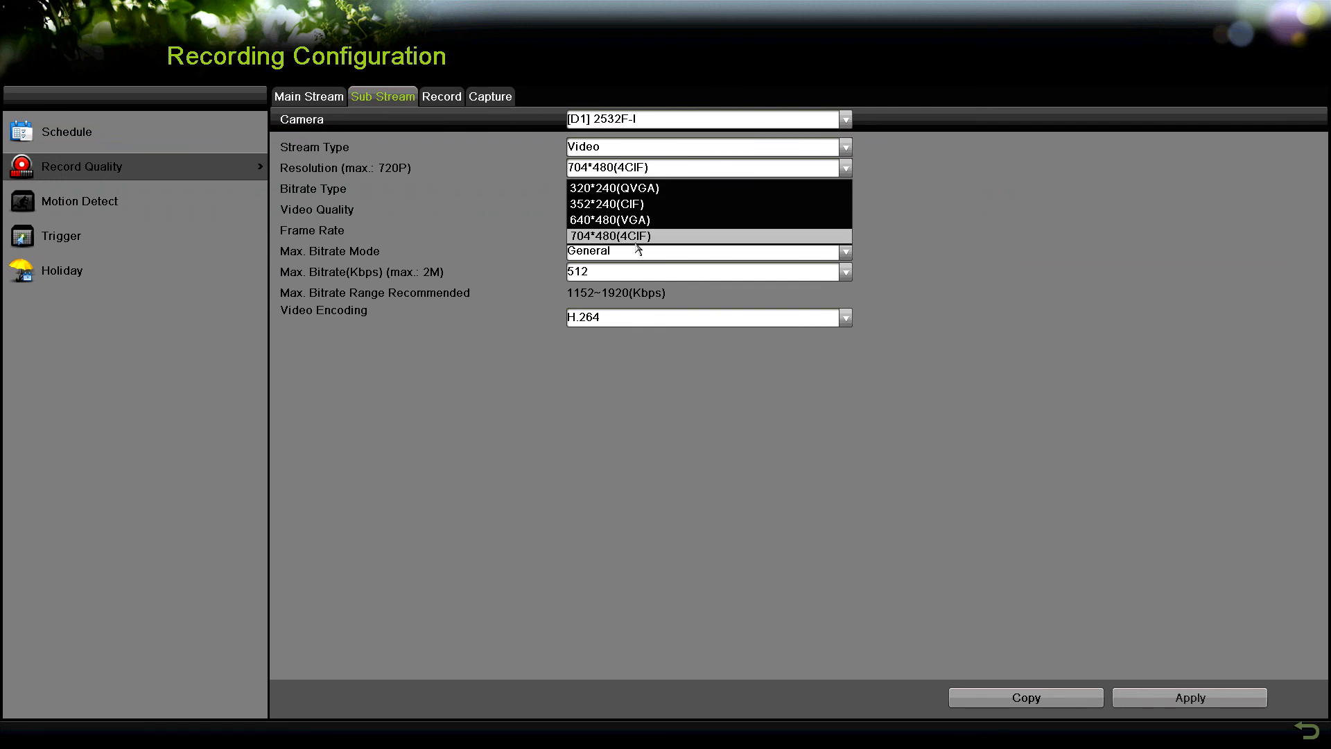
{"action": "left_click", "coordinate": [946, 258]}
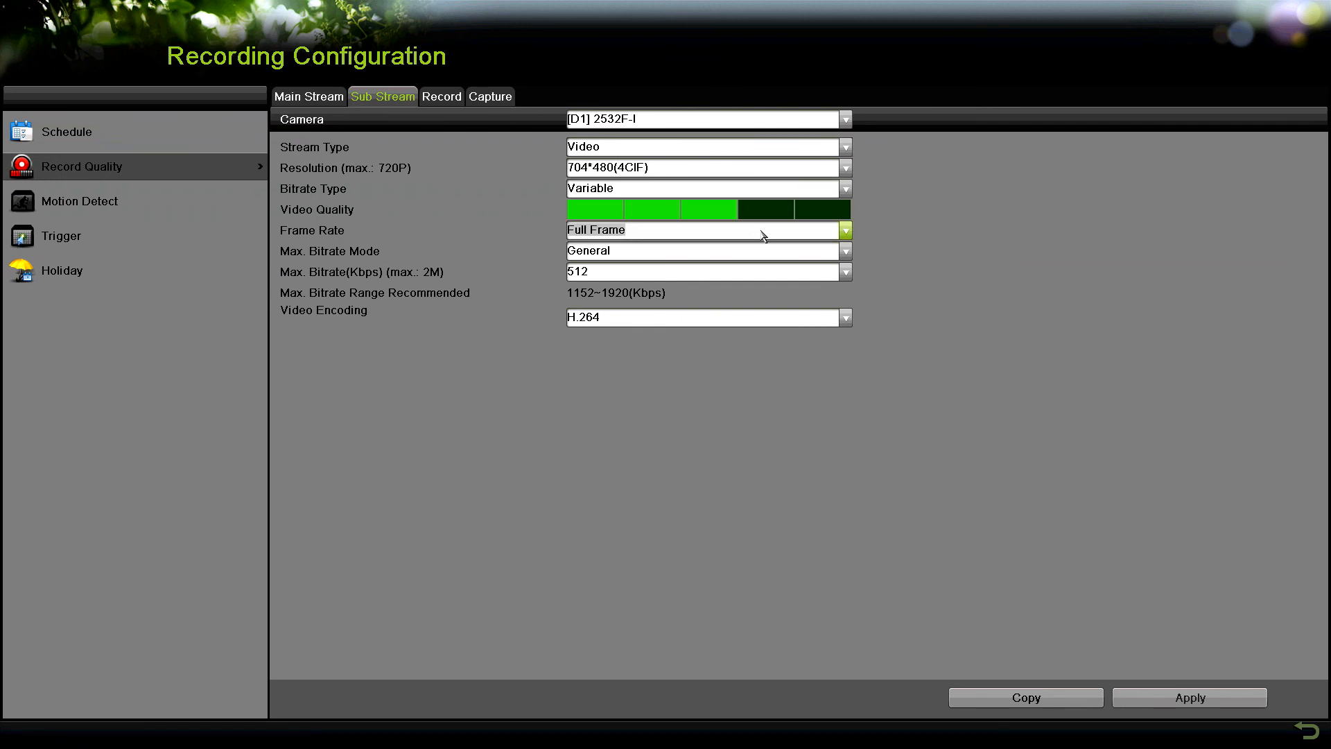
{"action": "left_click", "coordinate": [608, 232]}
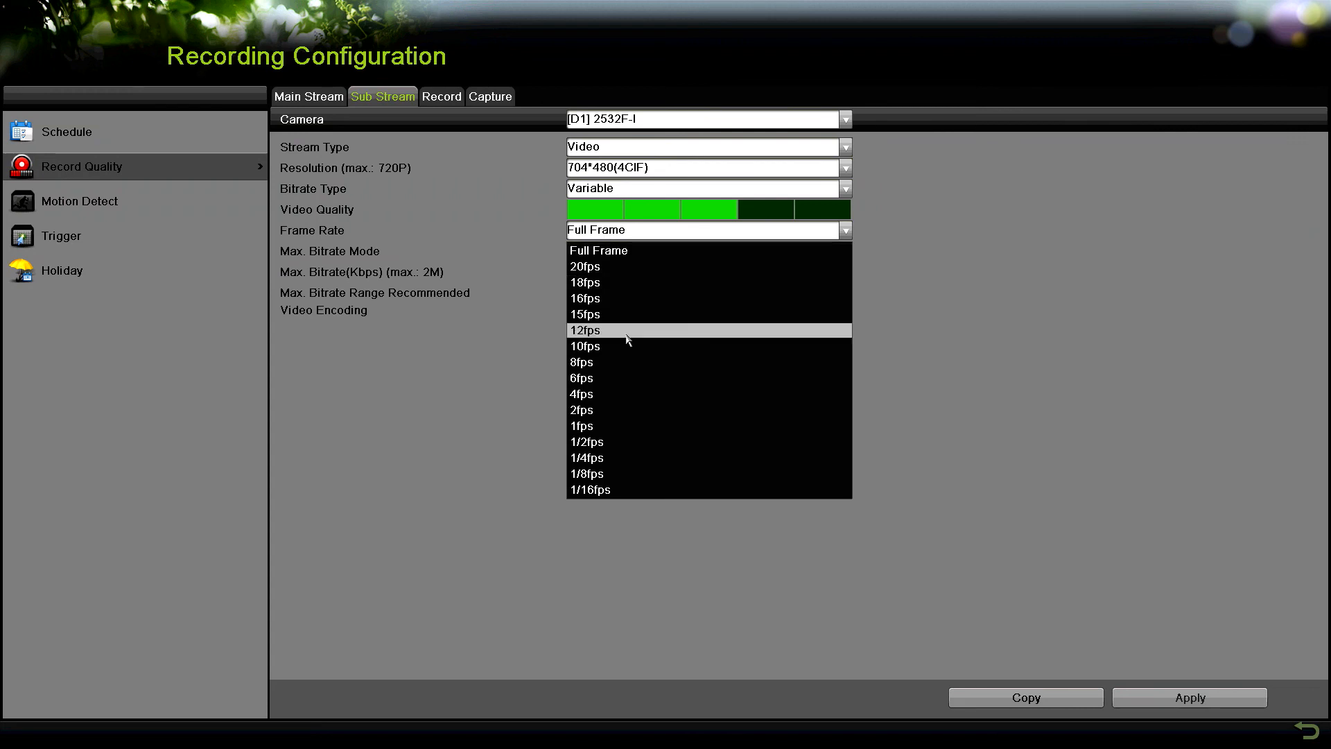
{"action": "left_click", "coordinate": [983, 331]}
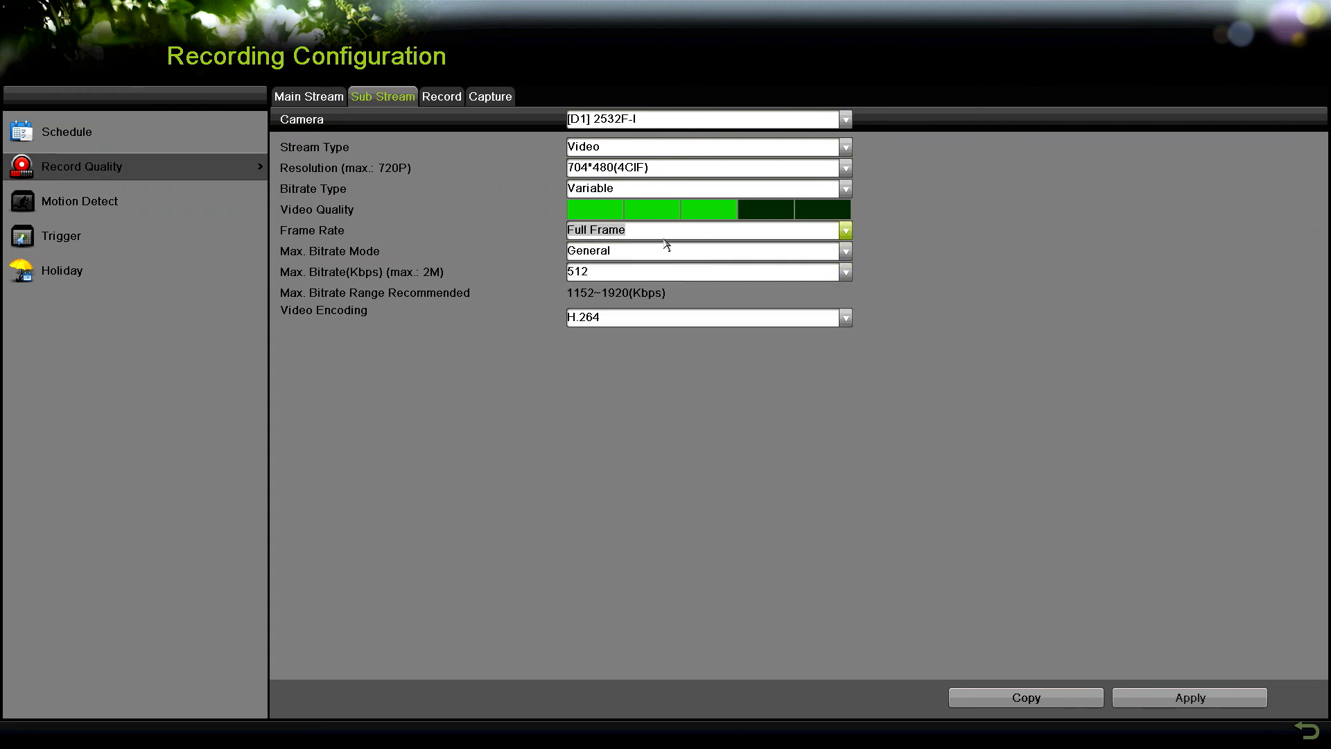
{"action": "left_click", "coordinate": [689, 326]}
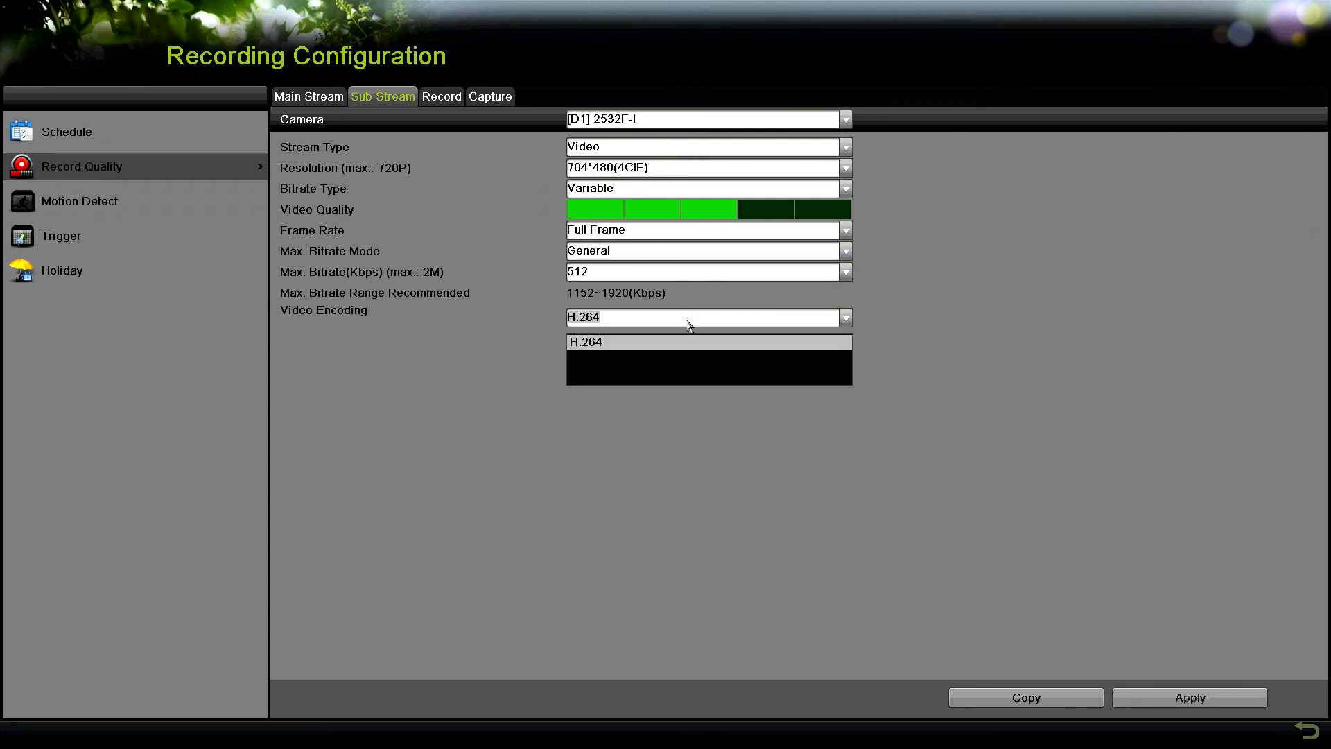
{"action": "left_click", "coordinate": [960, 346]}
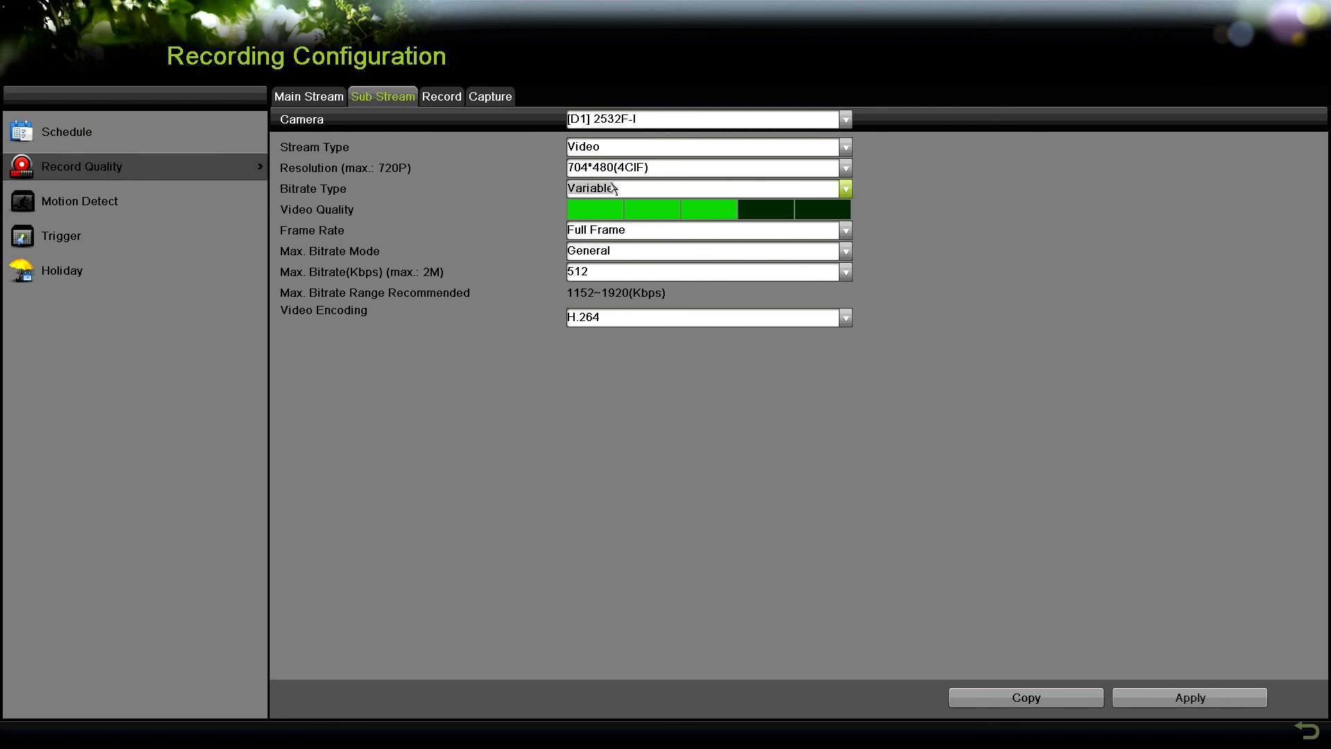
Review the camera's Record and Capture settings and return to the main stream settings
{"action": "left_click", "coordinate": [440, 99]}
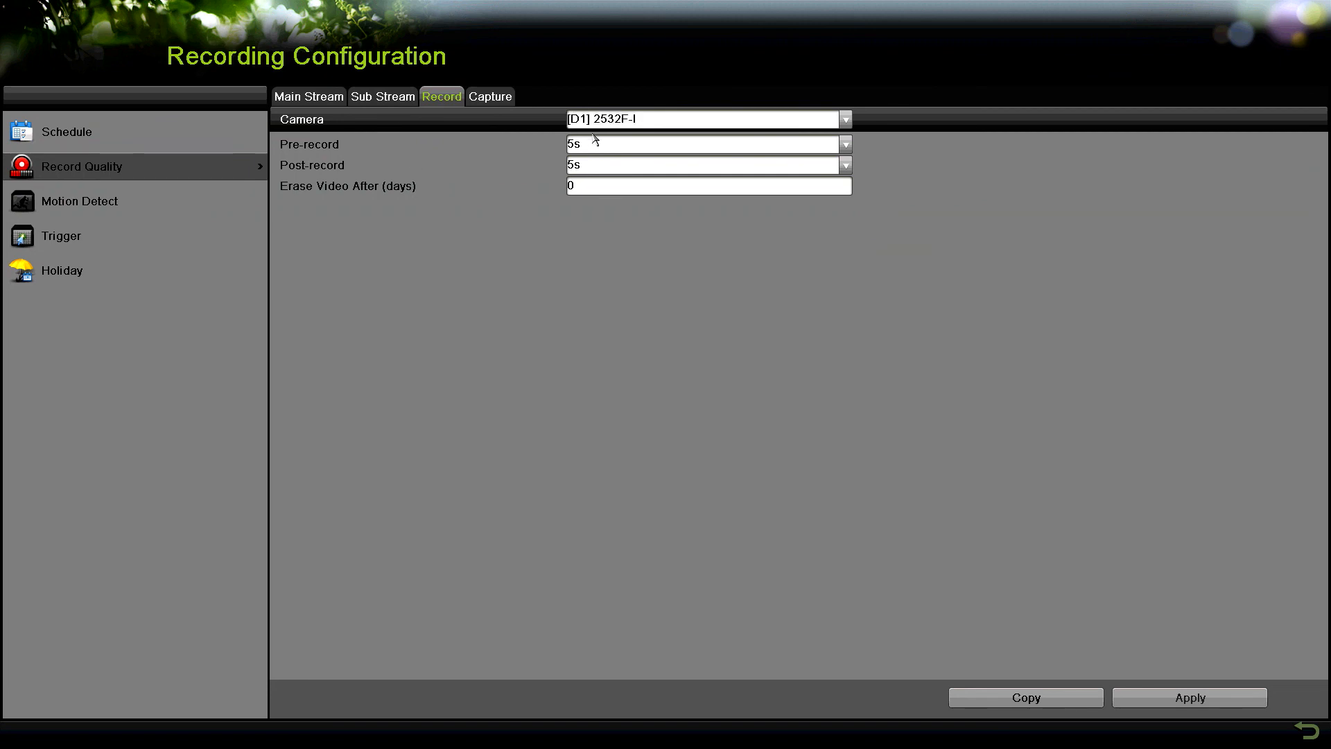
{"action": "left_click", "coordinate": [481, 97]}
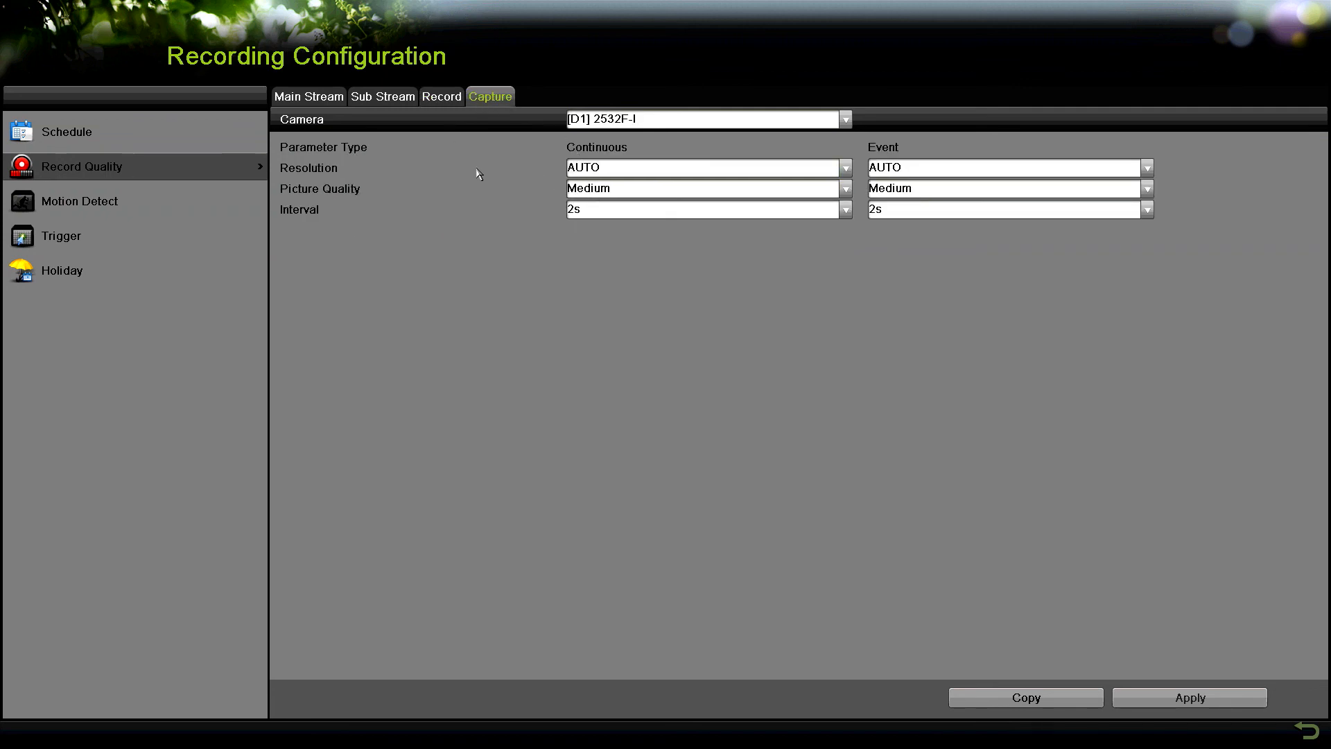
{"action": "left_click", "coordinate": [289, 98]}
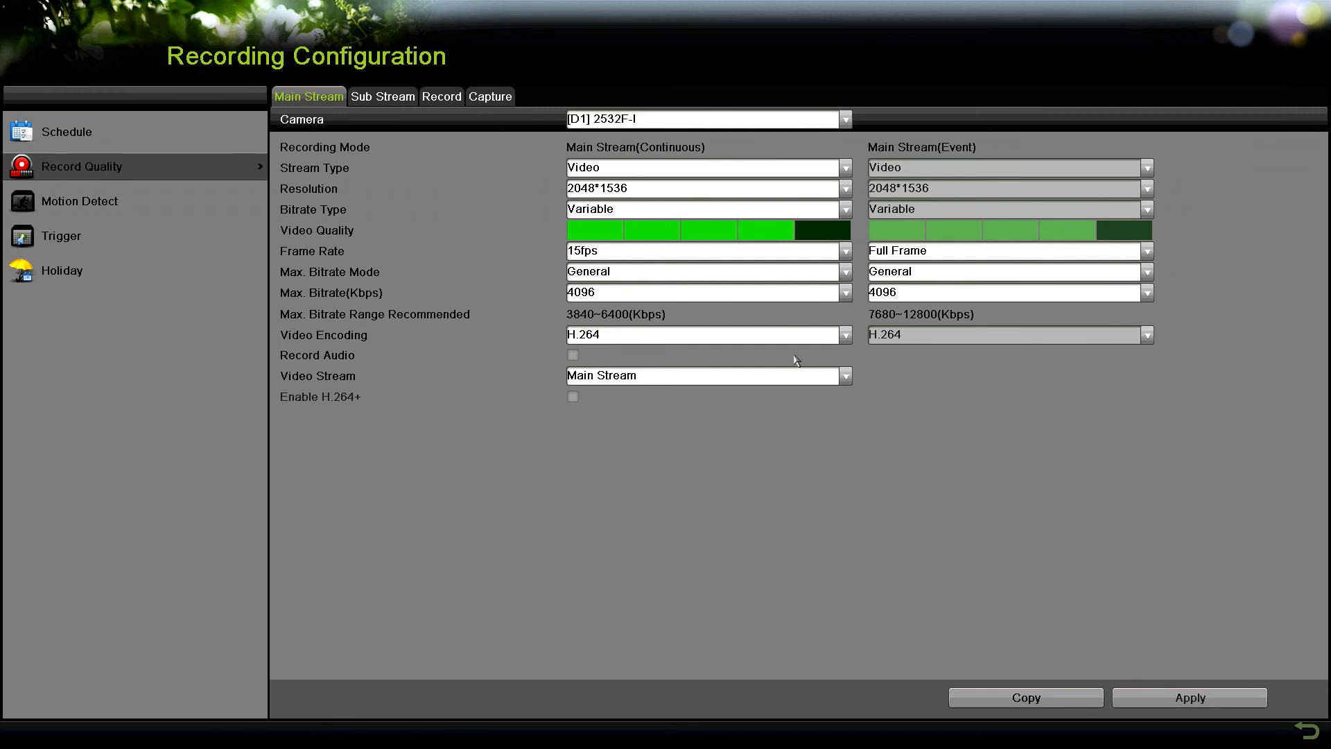